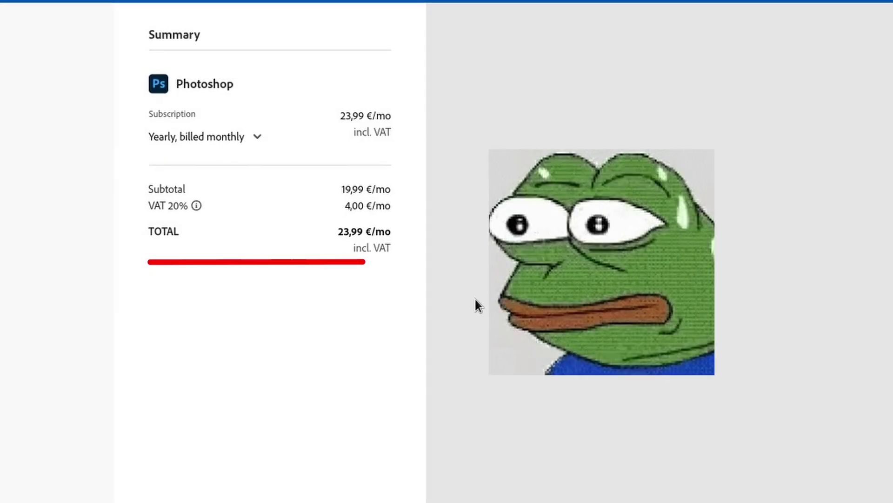
Scroll through the Photoshop pricing page to review the 23,99 €/mo subscription details.
{"action": "double_click", "coordinate": [333, 182]}
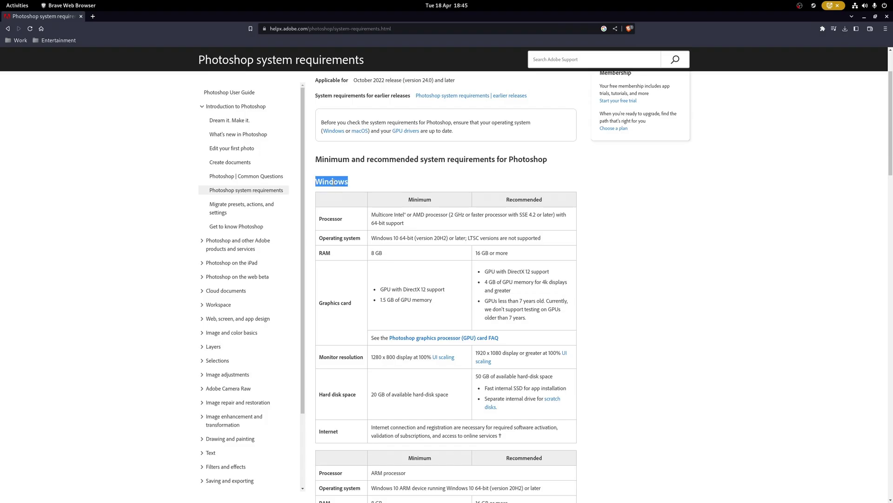
{"action": "scroll", "coordinate": [333, 181], "scroll_direction": "down", "scroll_amount": 6}
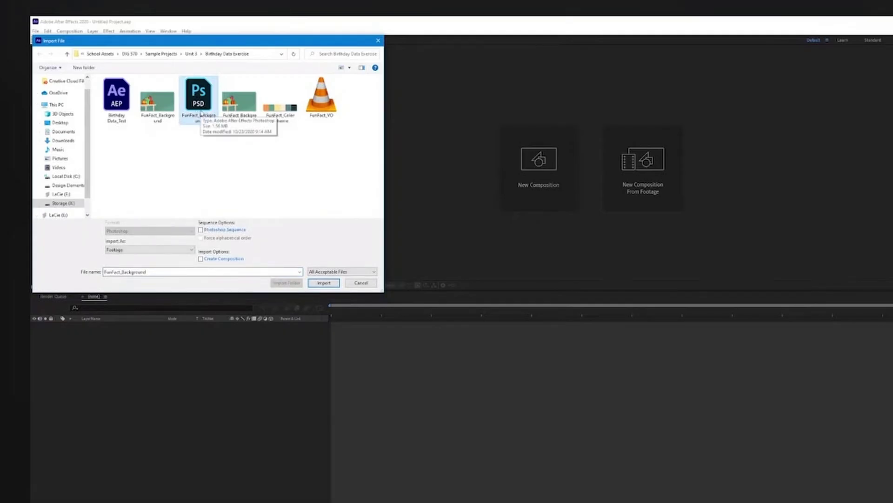
Cancel the After Effects Import File dialog without importing anything.
{"action": "key", "text": "Left"}
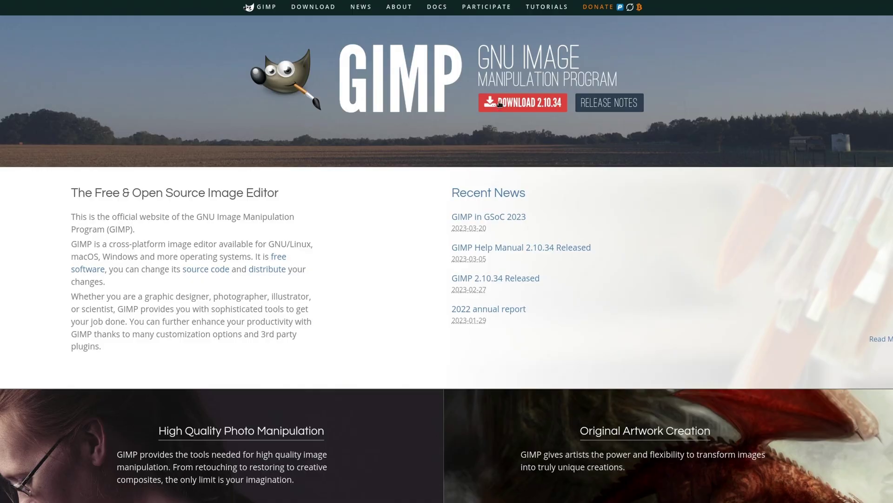
Find GIMP and open the GNU Image Manipulation Program details page in GNOME Software.
{"action": "left_click", "coordinate": [498, 101]}
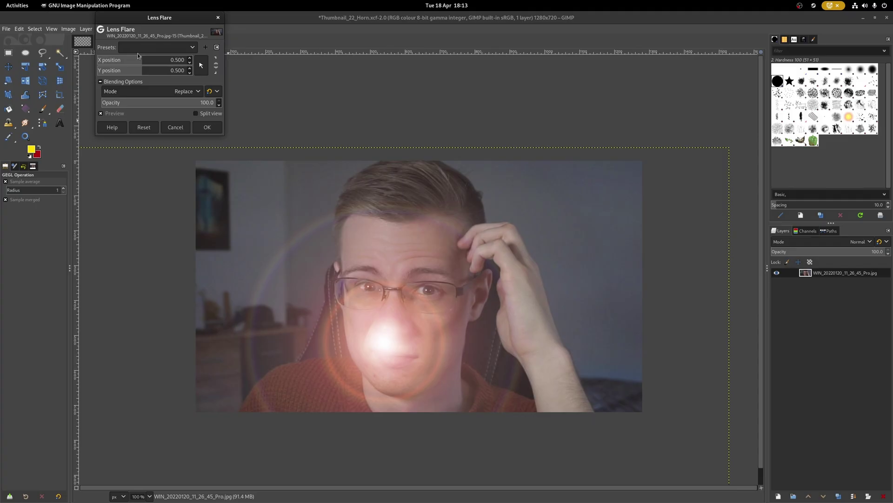
{"action": "left_click", "coordinate": [155, 65]}
{"action": "left_click_drag", "start_coordinate": [155, 64], "coordinate": [160, 65]}
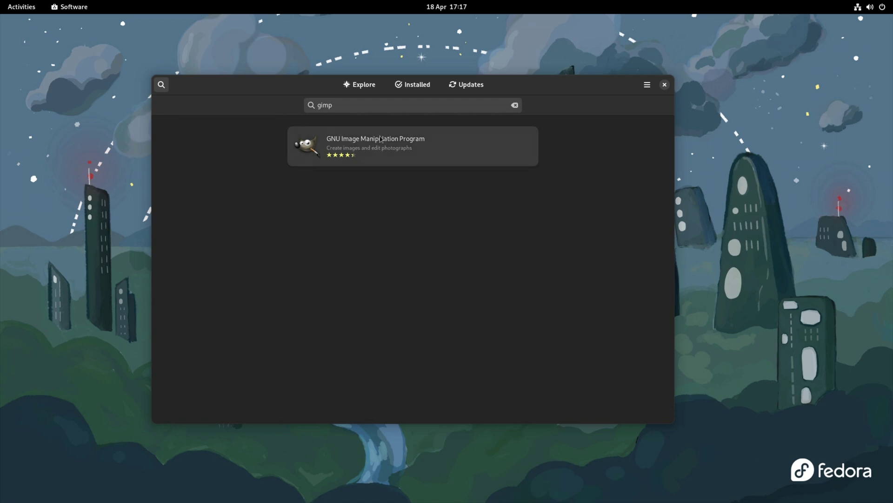
{"action": "left_click", "coordinate": [380, 138]}
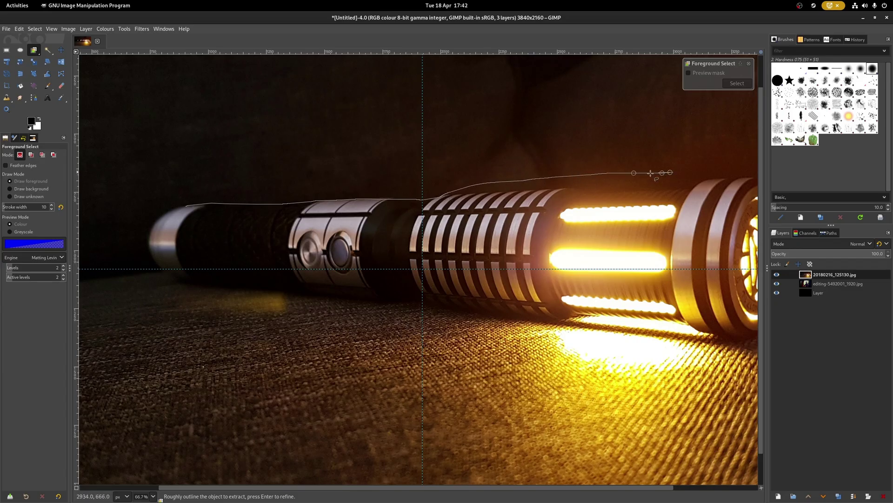
Browse the Patterns, Fonts and History dock tabs.
{"action": "left_click_drag", "start_coordinate": [651, 173], "coordinate": [543, 156]}
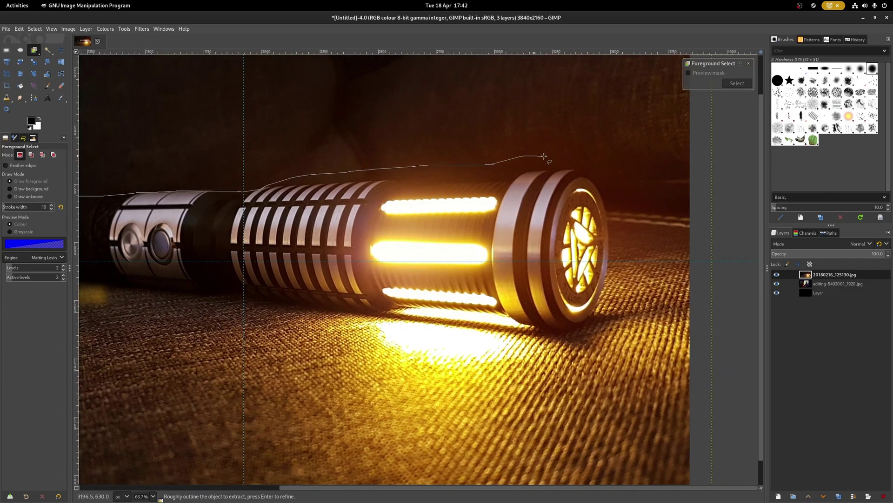
{"action": "left_click_drag", "start_coordinate": [452, 353], "coordinate": [419, 348]}
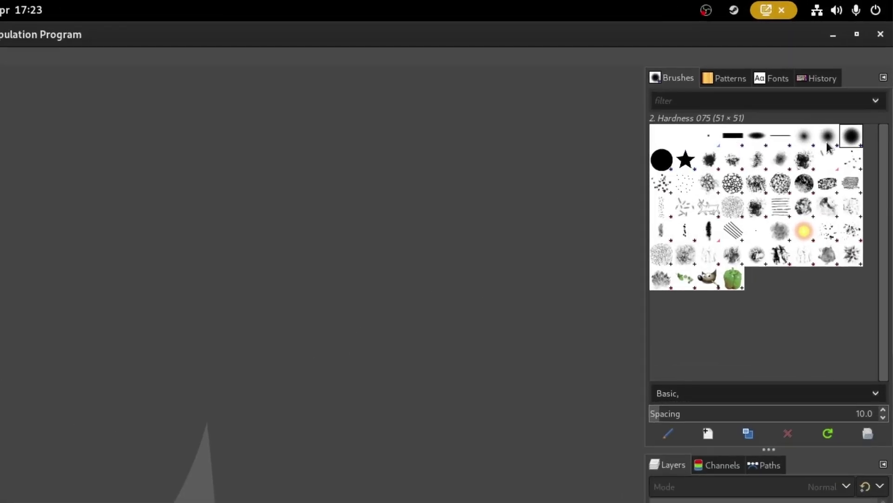
{"action": "left_click", "coordinate": [728, 78]}
{"action": "left_click", "coordinate": [783, 79]}
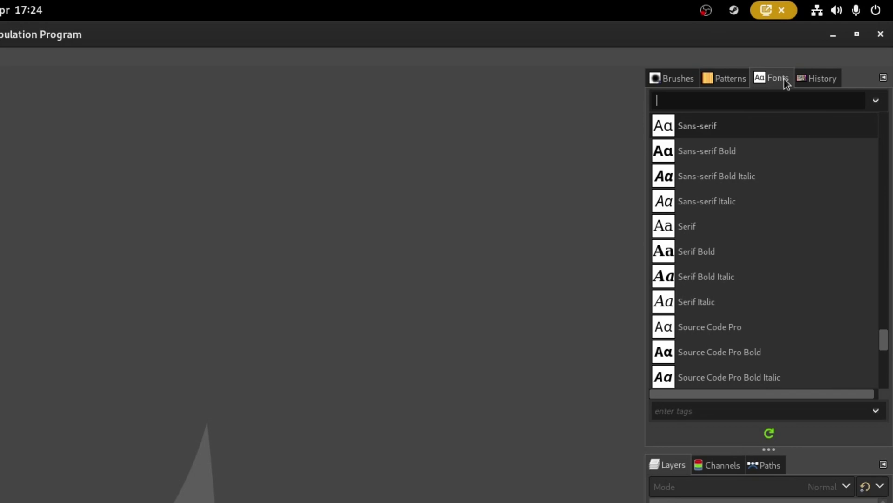
{"action": "left_click", "coordinate": [808, 80]}
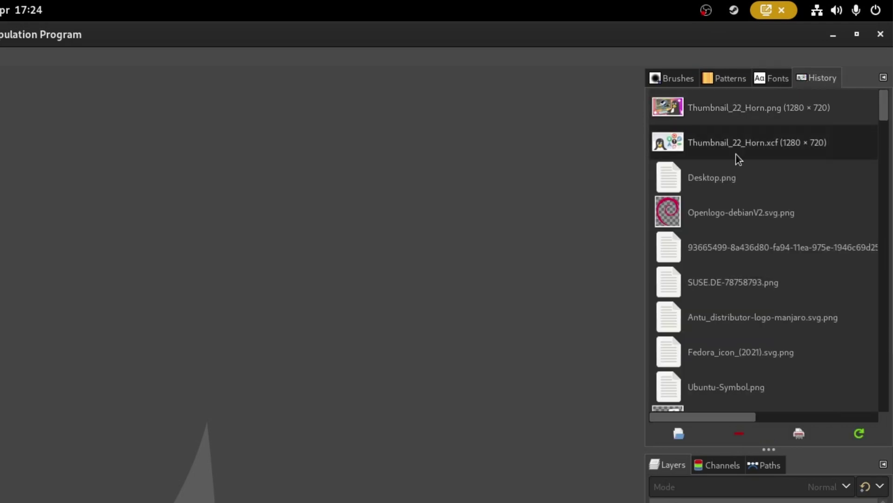
Reorder the layers so the plain Layer sits beneath Pasted Layer, with Desktop.png at the bottom.
{"action": "scroll", "coordinate": [717, 139], "scroll_direction": "down", "scroll_amount": 5}
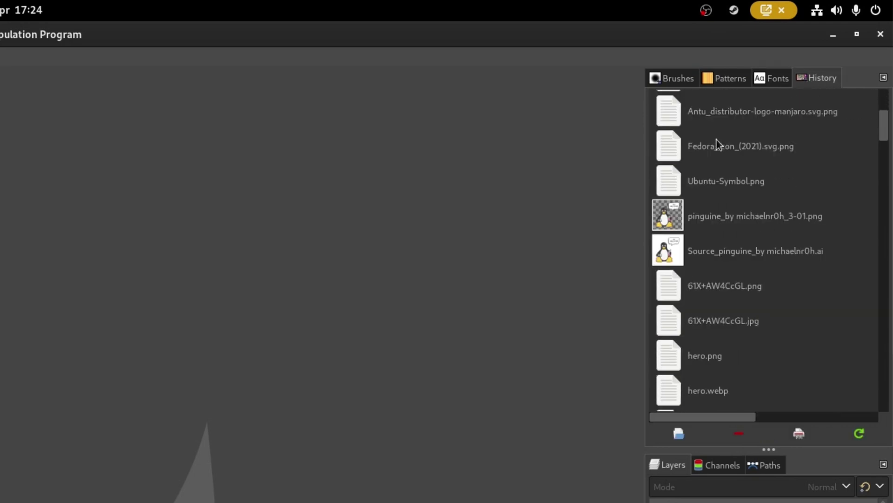
{"action": "scroll", "coordinate": [728, 154], "scroll_direction": "down", "scroll_amount": 4}
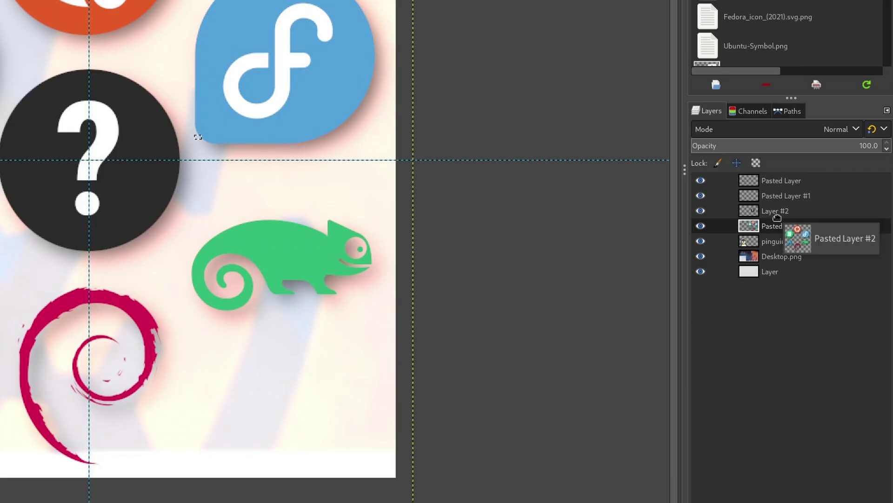
{"action": "left_click_drag", "start_coordinate": [788, 236], "coordinate": [786, 208]}
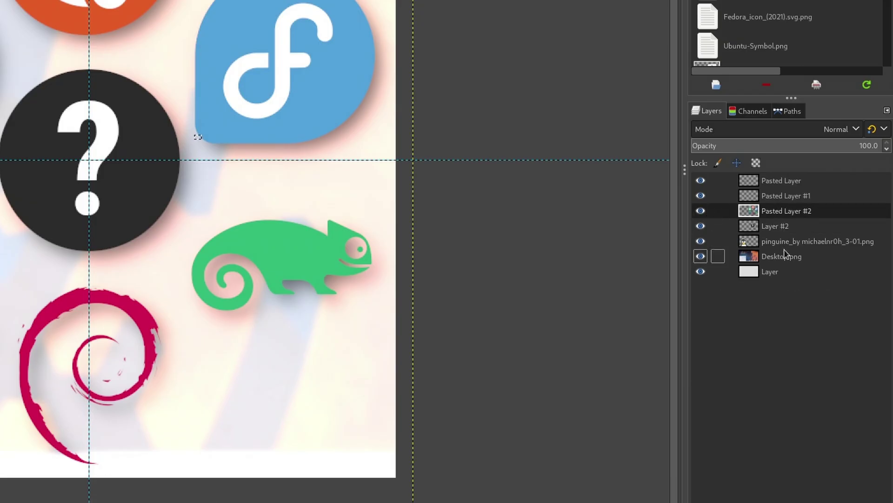
{"action": "left_click_drag", "start_coordinate": [783, 255], "coordinate": [778, 181]}
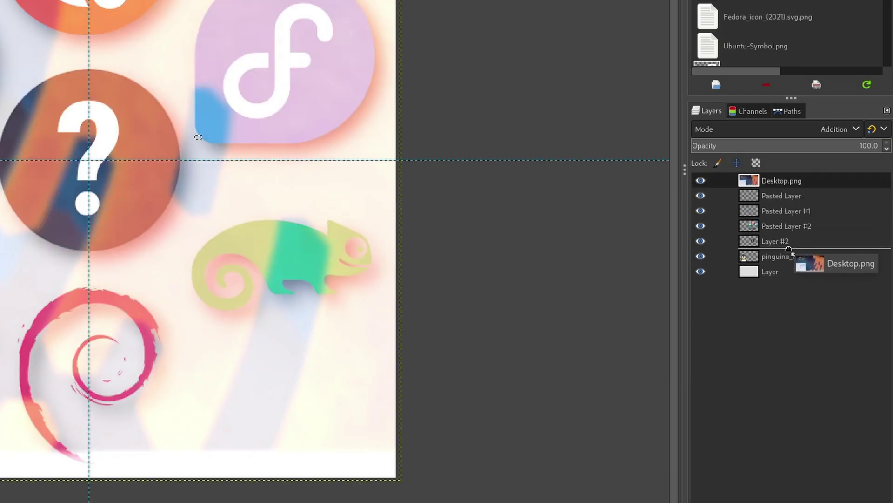
{"action": "left_click_drag", "start_coordinate": [792, 254], "coordinate": [784, 194]}
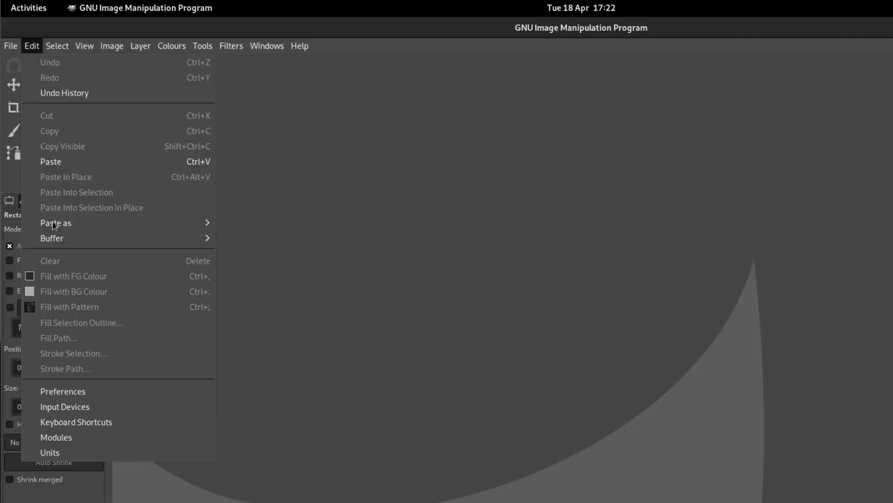
In the Preferences Toolbox configuration, delete the first, selection and transform tool groups.
{"action": "left_click", "coordinate": [63, 391]}
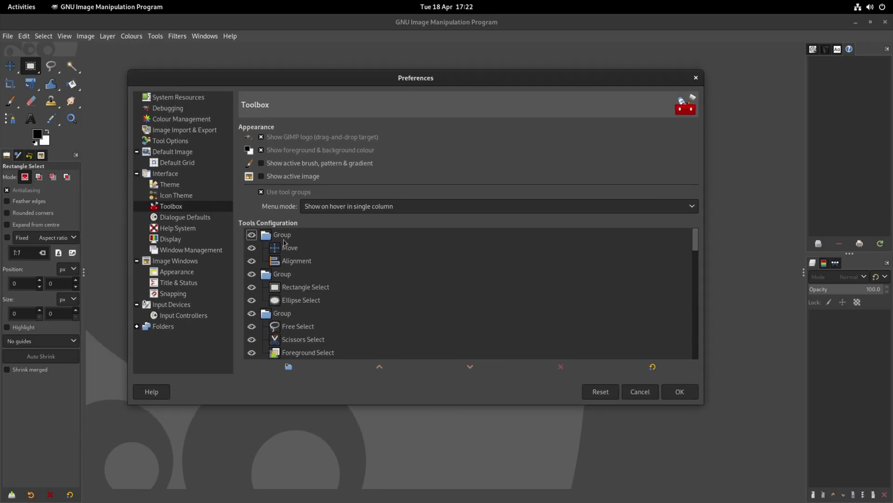
{"action": "left_click", "coordinate": [284, 238]}
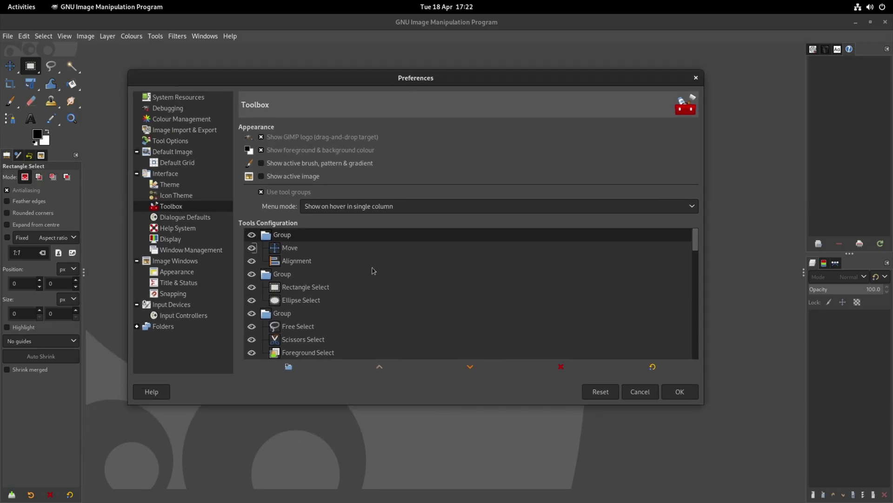
{"action": "left_click", "coordinate": [565, 369]}
{"action": "left_click", "coordinate": [282, 264]}
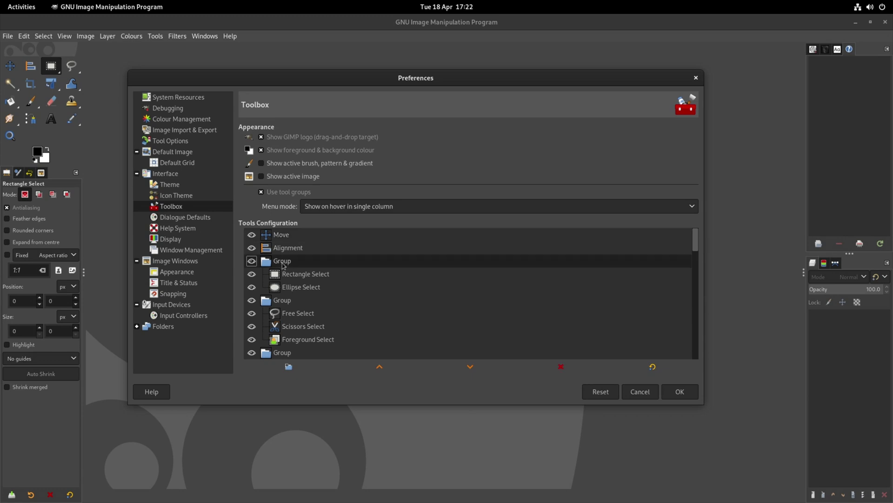
{"action": "scroll", "coordinate": [378, 326], "scroll_direction": "down", "scroll_amount": 4}
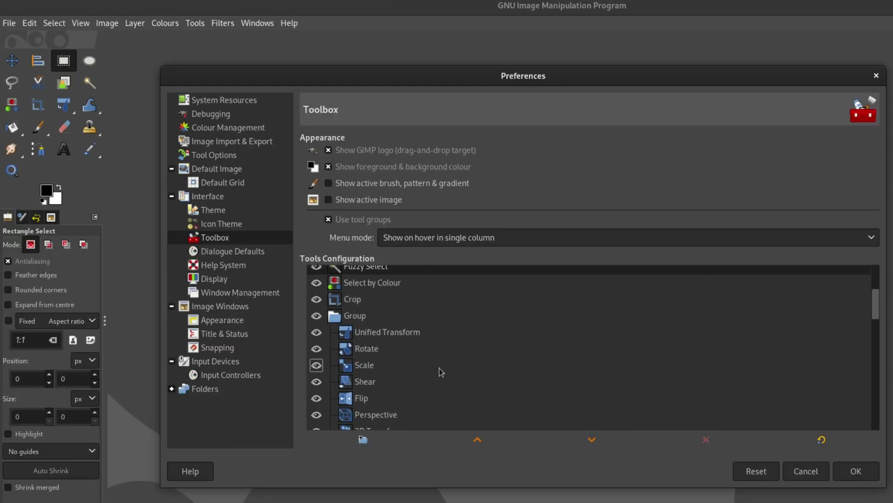
{"action": "left_click", "coordinate": [355, 317]}
{"action": "left_click", "coordinate": [705, 439]}
{"action": "scroll", "coordinate": [390, 333], "scroll_direction": "down", "scroll_amount": 6}
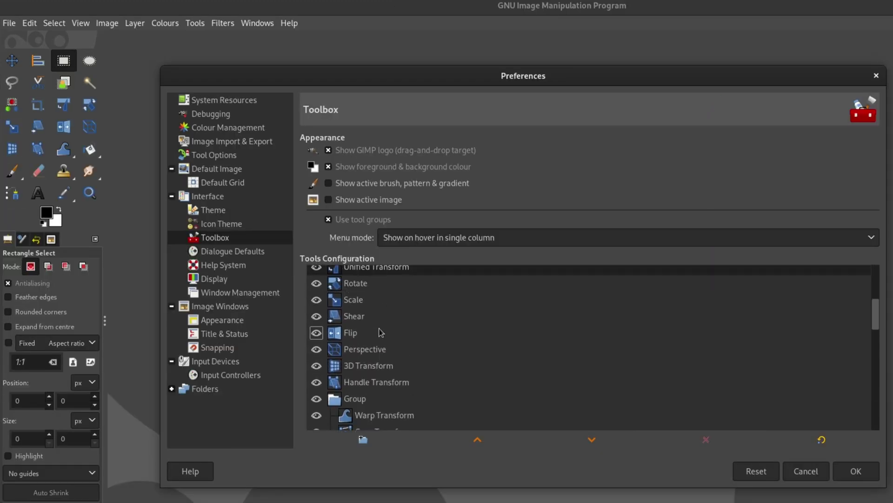
{"action": "scroll", "coordinate": [380, 333], "scroll_direction": "up", "scroll_amount": 1}
{"action": "scroll", "coordinate": [361, 320], "scroll_direction": "down", "scroll_amount": 1}
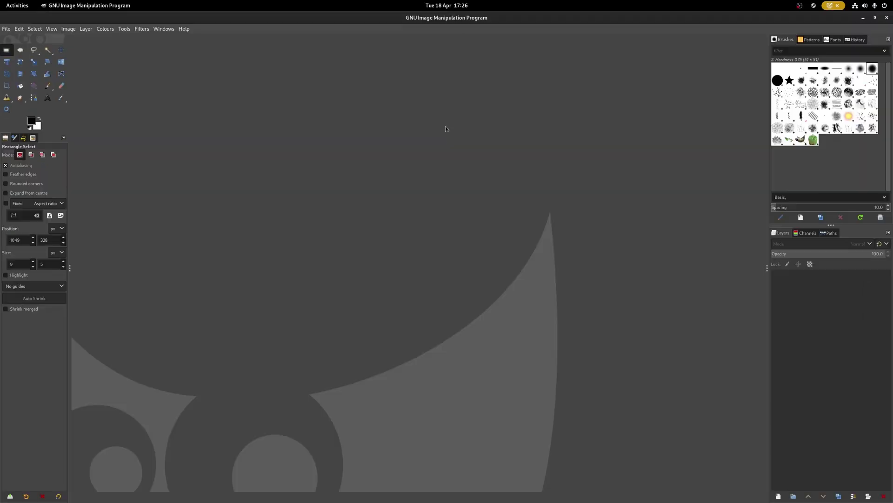
Start File > Open, then cancel the dialog.
{"action": "left_click", "coordinate": [6, 29]}
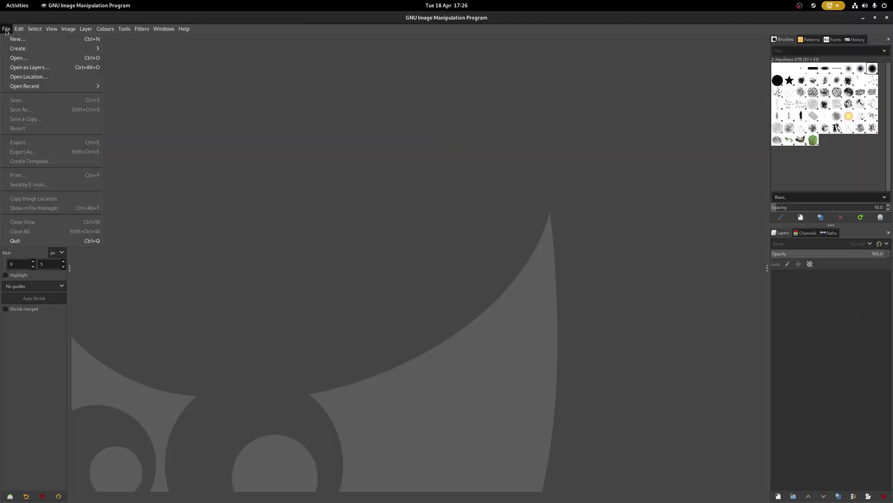
{"action": "left_click", "coordinate": [12, 58]}
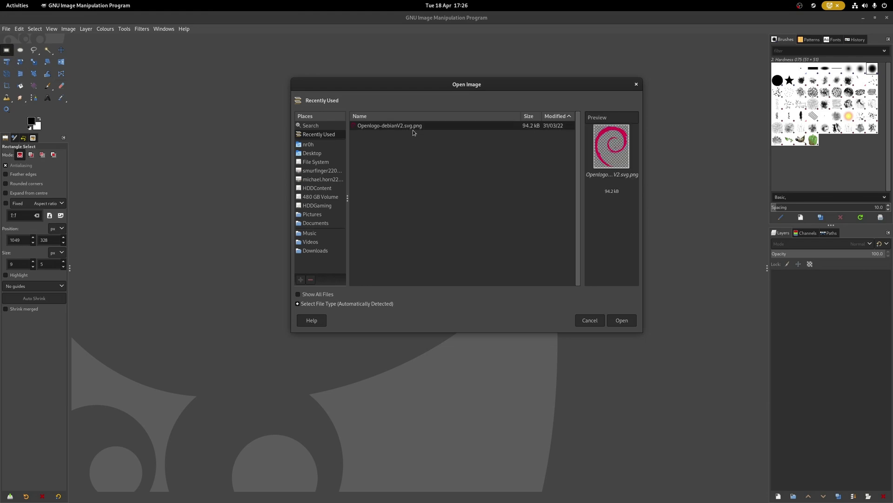
{"action": "left_click", "coordinate": [596, 321]}
Drag photo 20180216_125130.jpg from the Pictures/Kamera folder in Files onto GIMP.
{"action": "key", "text": "super"}
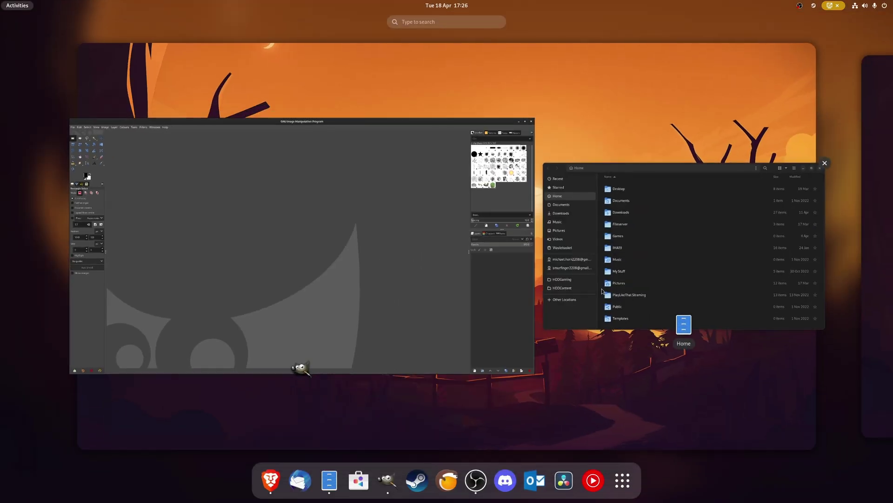
{"action": "left_click", "coordinate": [569, 315]}
{"action": "double_click", "coordinate": [594, 339]}
{"action": "double_click", "coordinate": [577, 259]}
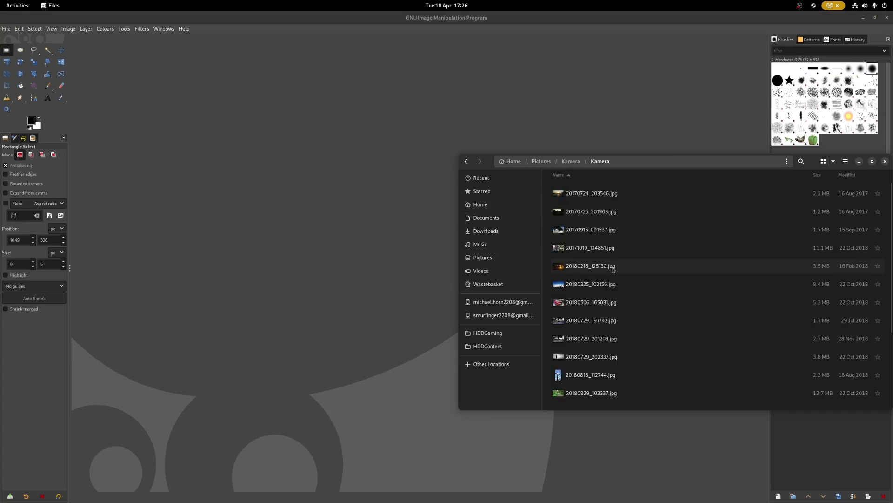
{"action": "scroll", "coordinate": [613, 270], "scroll_direction": "down", "scroll_amount": 1}
{"action": "scroll", "coordinate": [619, 237], "scroll_direction": "up", "scroll_amount": 2}
{"action": "left_click_drag", "start_coordinate": [332, 230], "coordinate": [330, 230]}
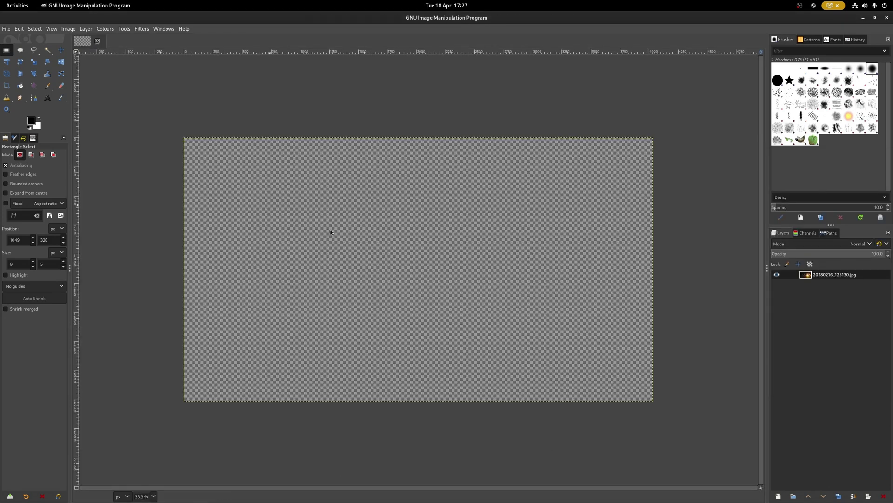
Start a new image, replacing the 1920 width and browsing the size templates.
{"action": "left_click", "coordinate": [6, 29]}
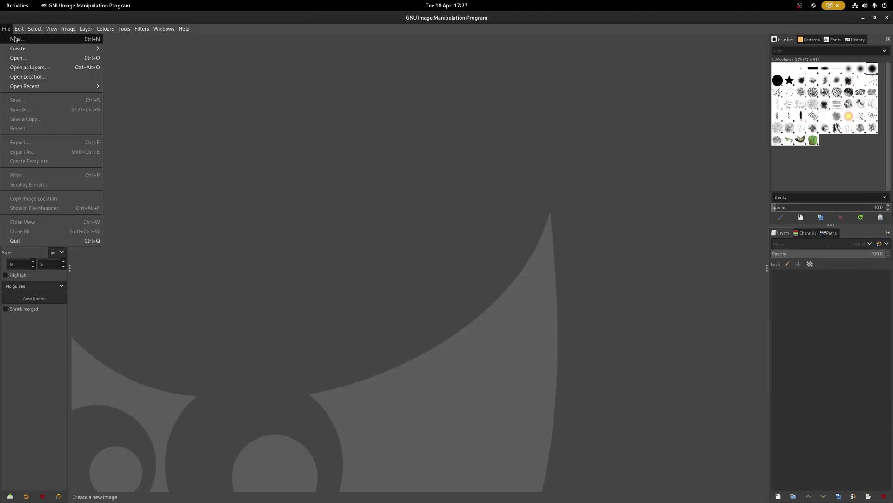
{"action": "left_click", "coordinate": [16, 39]}
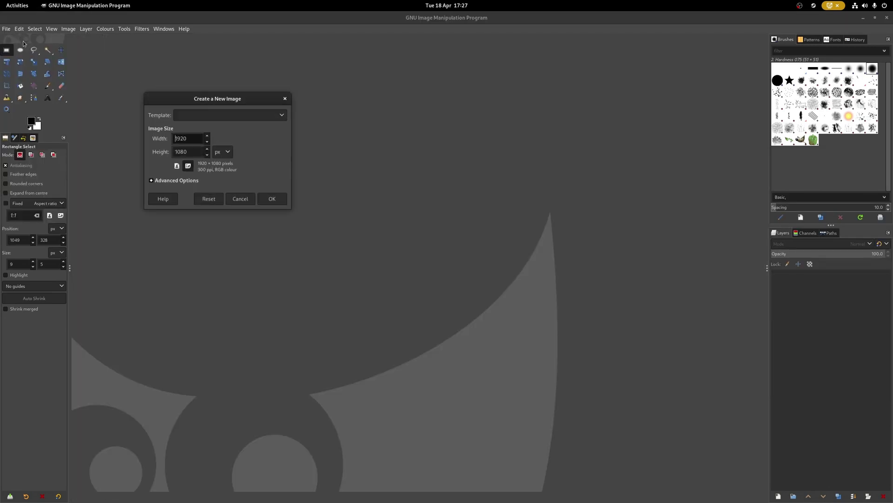
{"action": "double_click", "coordinate": [194, 141]}
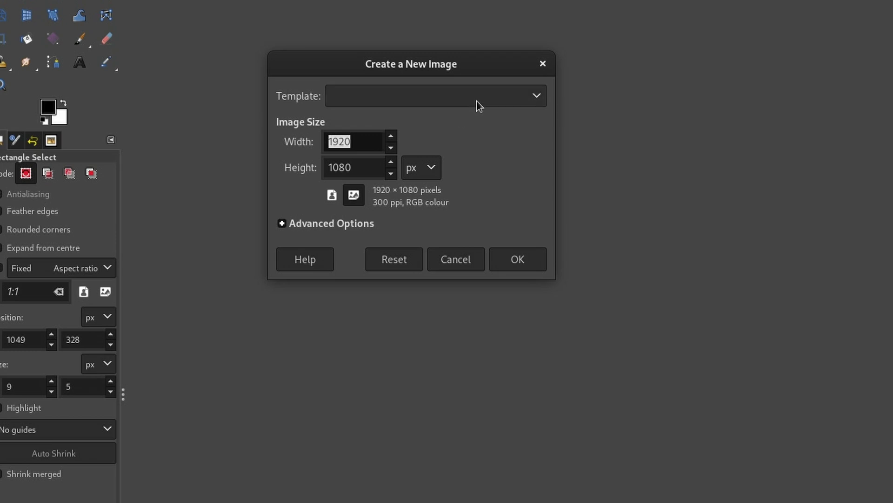
{"action": "left_click", "coordinate": [477, 102]}
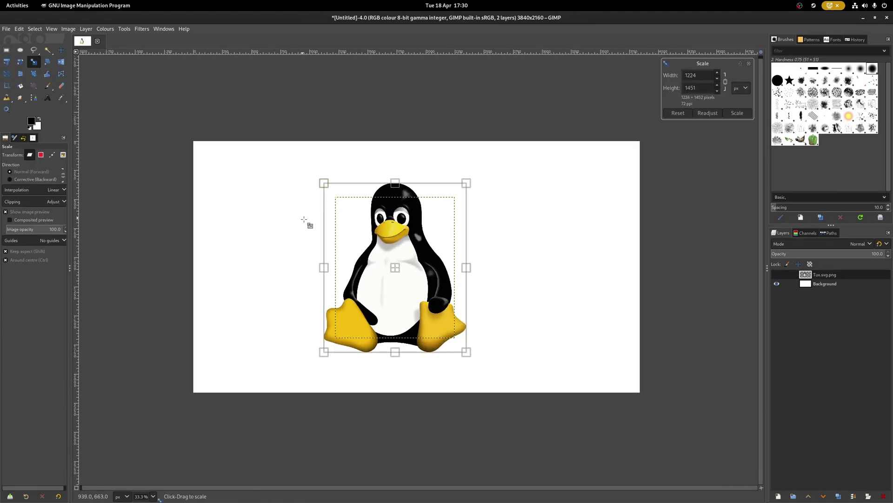
Try rotating Tux, cancel it, and reposition the penguin with the Move tool.
{"action": "key", "text": "shift+r"}
{"action": "left_click_drag", "start_coordinate": [303, 219], "coordinate": [551, 320]}
{"action": "key", "text": "Escape"}
{"action": "key", "text": "m"}
{"action": "left_click_drag", "start_coordinate": [402, 234], "coordinate": [374, 262]}
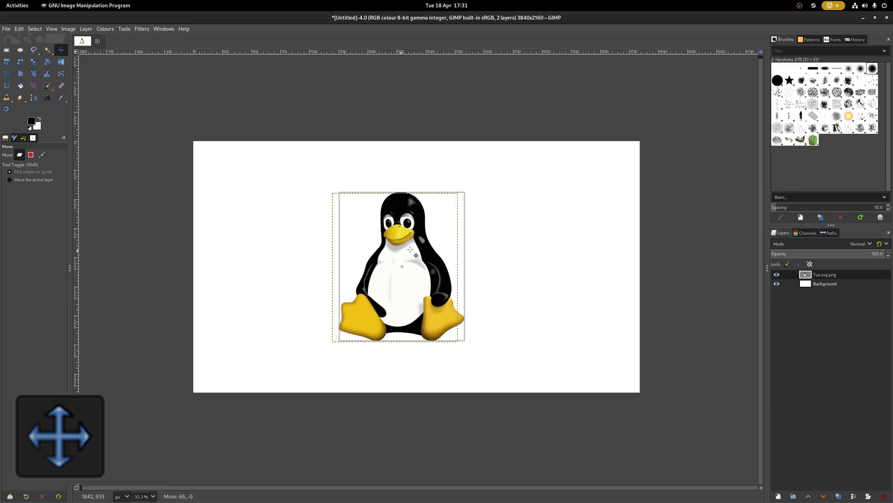
{"action": "left_click_drag", "start_coordinate": [410, 250], "coordinate": [364, 259]}
Rotate Tux about 98 degrees, undo it, then scale Tux to about 886×1050 pixels.
{"action": "key", "text": "shift+r"}
{"action": "left_click_drag", "start_coordinate": [345, 247], "coordinate": [499, 127]}
{"action": "left_click", "coordinate": [737, 123]}
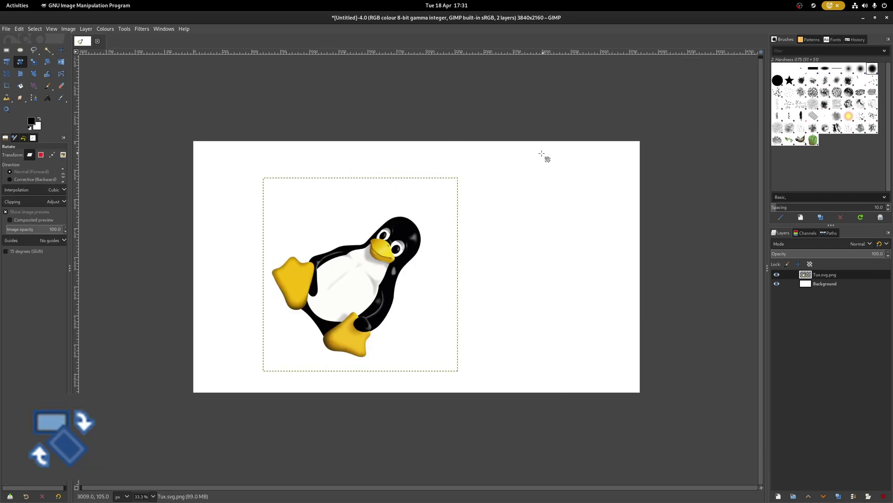
{"action": "key", "text": "ctrl+z"}
{"action": "key", "text": "shift+s"}
{"action": "left_click", "coordinate": [338, 227]}
{"action": "left_click_drag", "start_coordinate": [299, 200], "coordinate": [320, 227]}
{"action": "left_click_drag", "start_coordinate": [423, 287], "coordinate": [502, 275]}
Draw a 306×306 circular selection, then apply perspective and 3D rotation to Tux.
{"action": "key", "text": "e"}
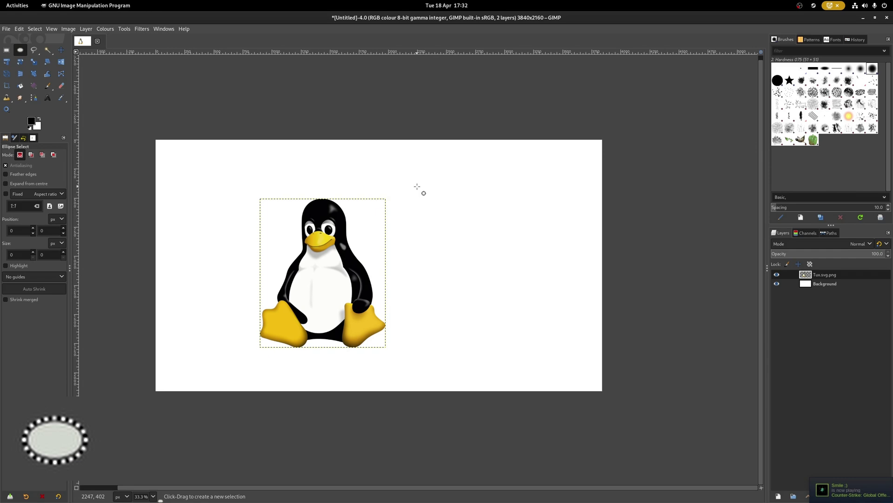
{"action": "left_click_drag", "start_coordinate": [417, 187], "coordinate": [409, 168]}
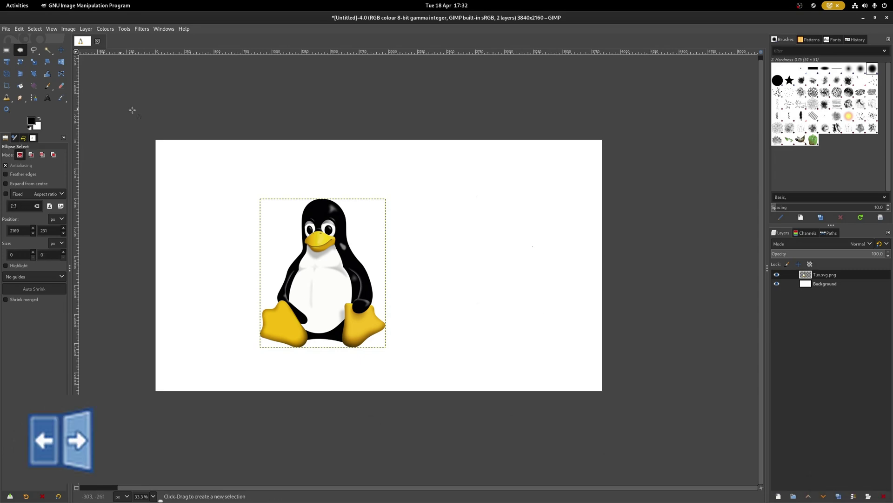
{"action": "left_click", "coordinate": [64, 64]}
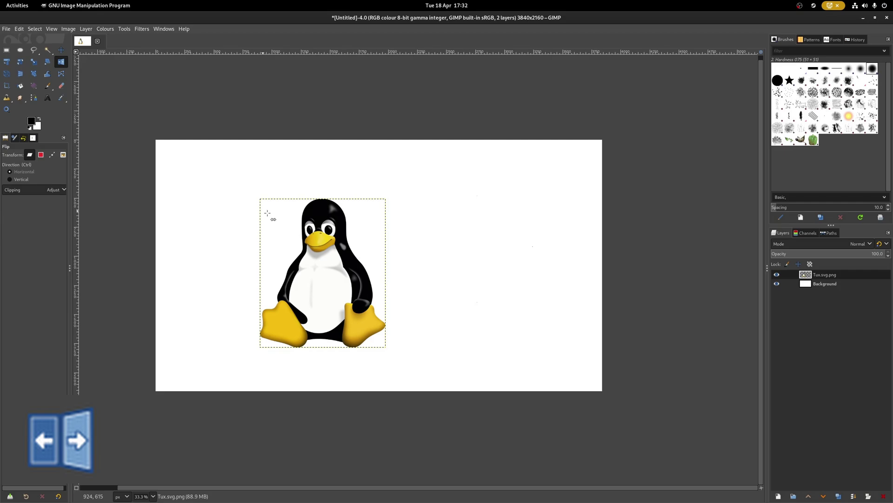
{"action": "key", "text": "shift+p"}
{"action": "left_click", "coordinate": [272, 323]}
{"action": "left_click_drag", "start_coordinate": [259, 352], "coordinate": [260, 366]}
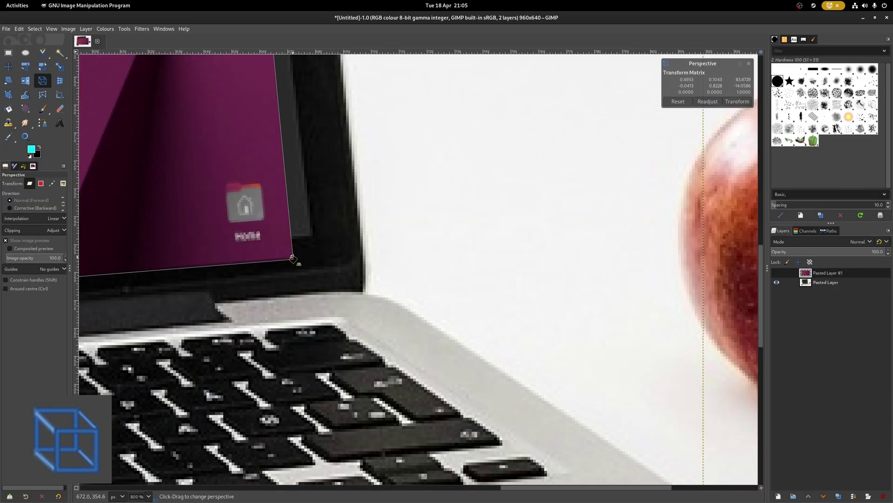
{"action": "left_click_drag", "start_coordinate": [299, 263], "coordinate": [310, 236]}
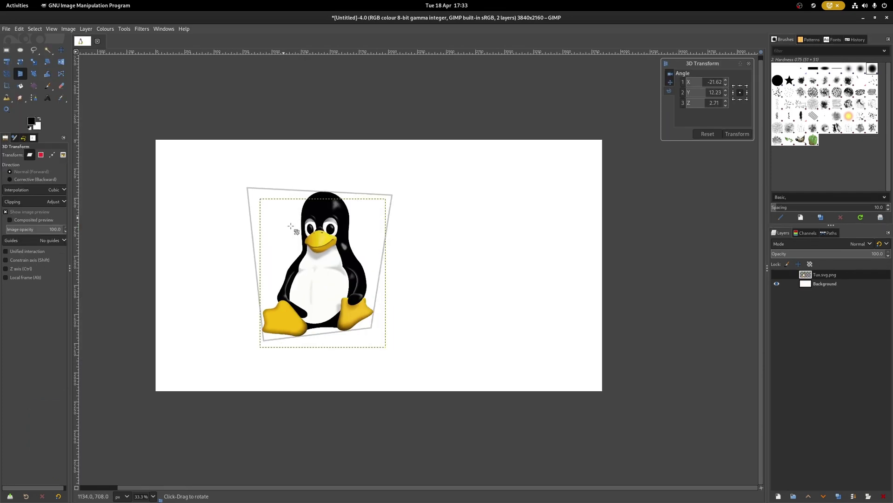
{"action": "left_click_drag", "start_coordinate": [279, 177], "coordinate": [319, 183]}
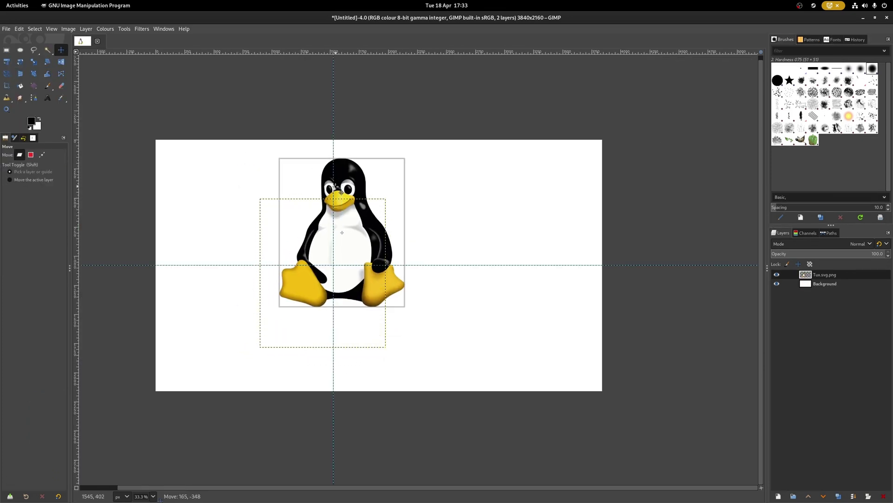
Move the upright Tux into place and drag horizontal and vertical guides from the rulers.
{"action": "left_click_drag", "start_coordinate": [320, 186], "coordinate": [327, 221]}
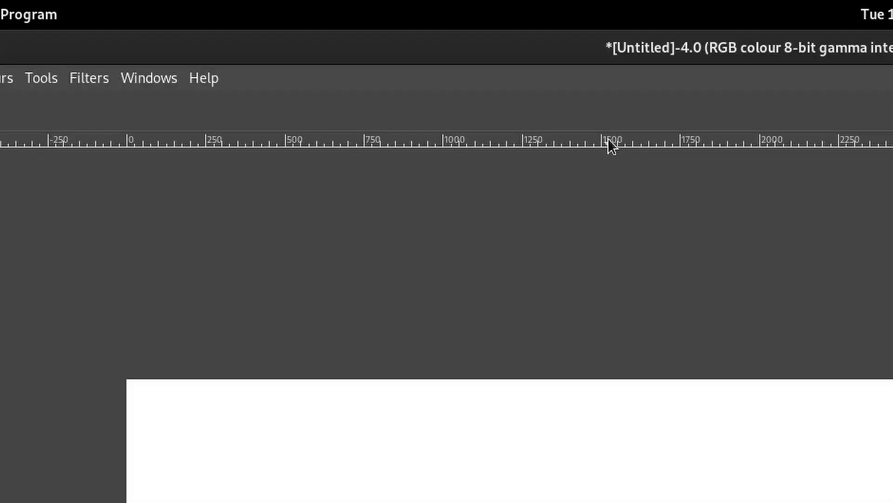
{"action": "left_click_drag", "start_coordinate": [608, 138], "coordinate": [633, 455]}
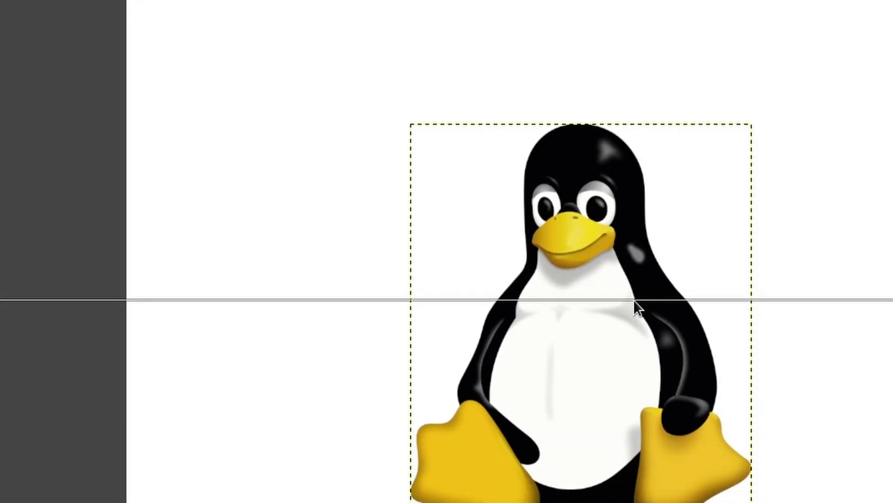
{"action": "left_click_drag", "start_coordinate": [0, 311], "coordinate": [408, 341]}
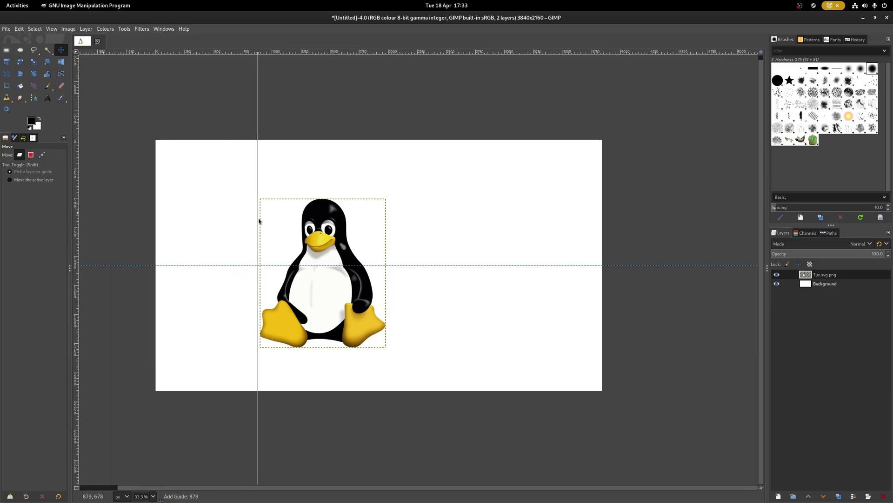
{"action": "left_click_drag", "start_coordinate": [259, 221], "coordinate": [258, 220]}
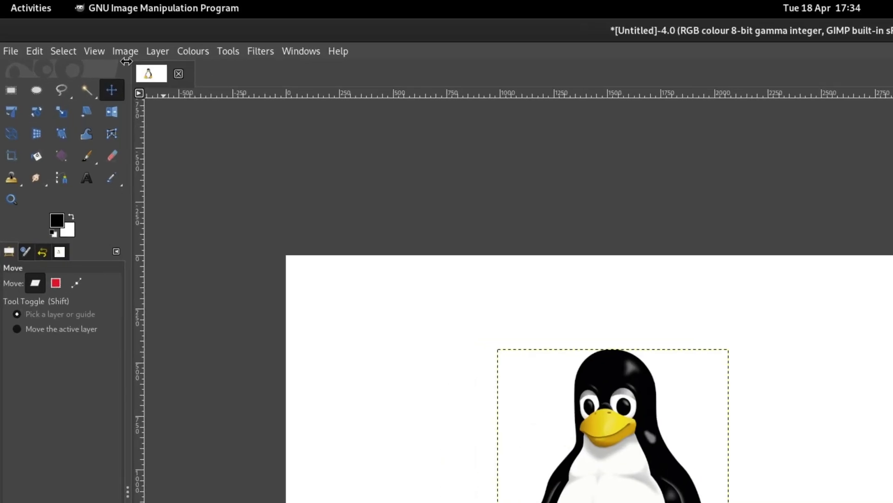
Add horizontal and vertical guides at 50% via Image > Guides > New Guide (by Percent).
{"action": "left_click", "coordinate": [69, 30]}
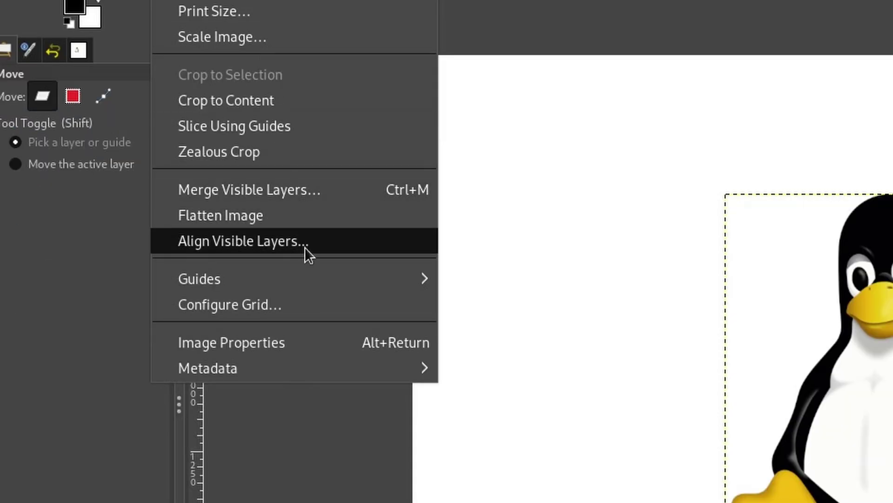
{"action": "mouse_move", "coordinate": [314, 271]}
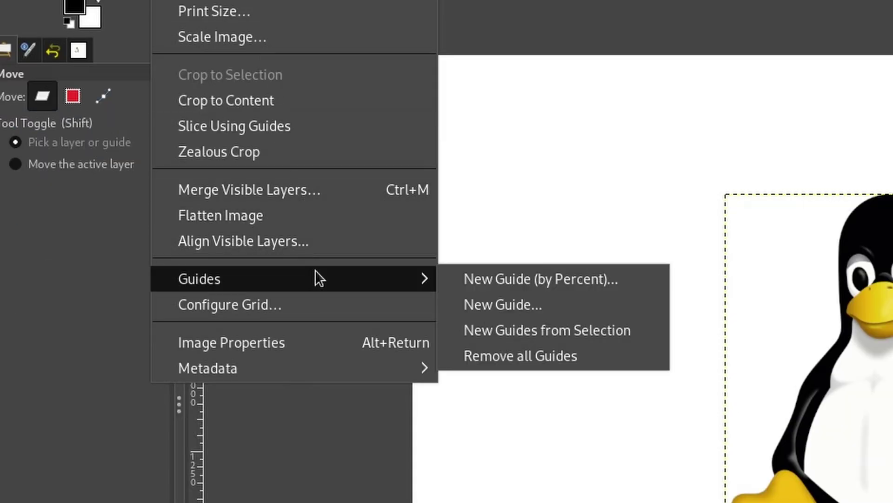
{"action": "left_click", "coordinate": [470, 279]}
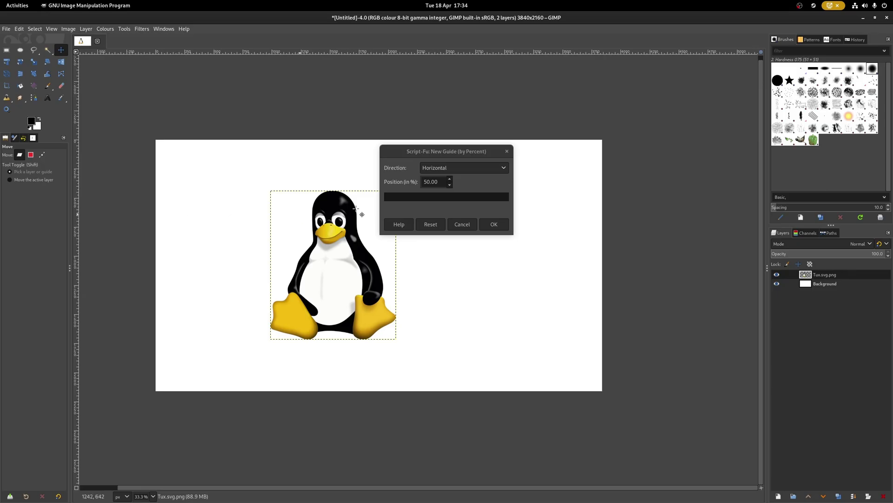
{"action": "left_click", "coordinate": [494, 225]}
{"action": "key", "text": "shift+ctrl+f"}
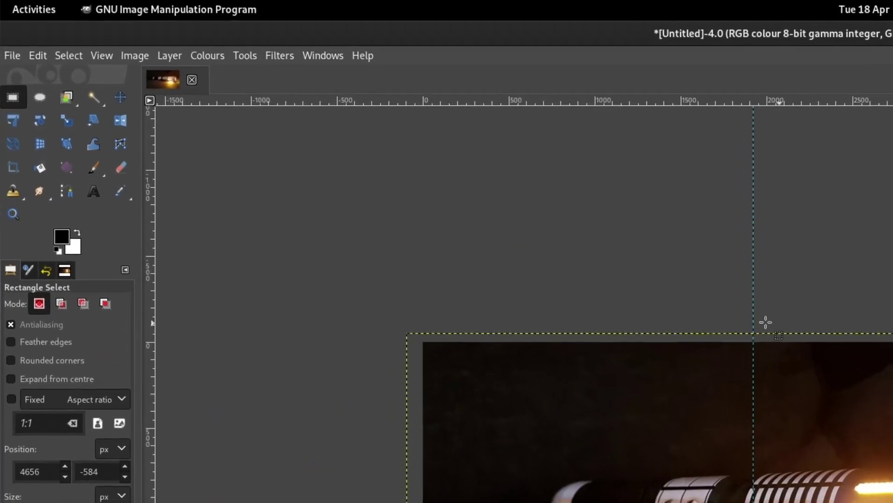
Extract the lightsaber from its backdrop with Foreground Select, marking the hilt as foreground.
{"action": "left_click", "coordinate": [167, 58]}
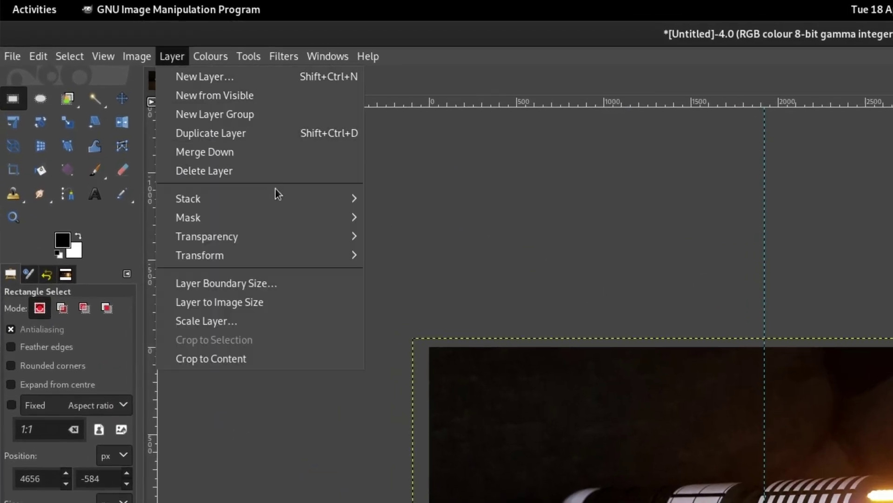
{"action": "mouse_move", "coordinate": [289, 236]}
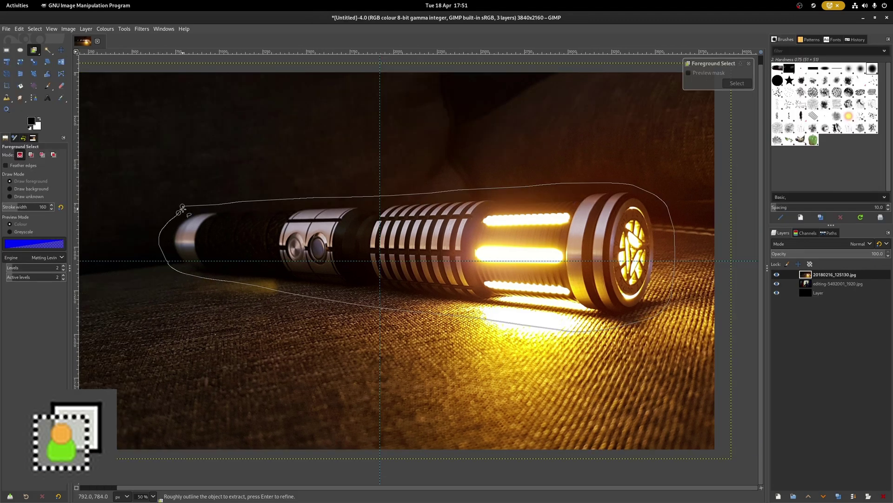
{"action": "left_click", "coordinate": [183, 205]}
{"action": "left_click_drag", "start_coordinate": [199, 230], "coordinate": [600, 213]}
{"action": "key", "text": "Return"}
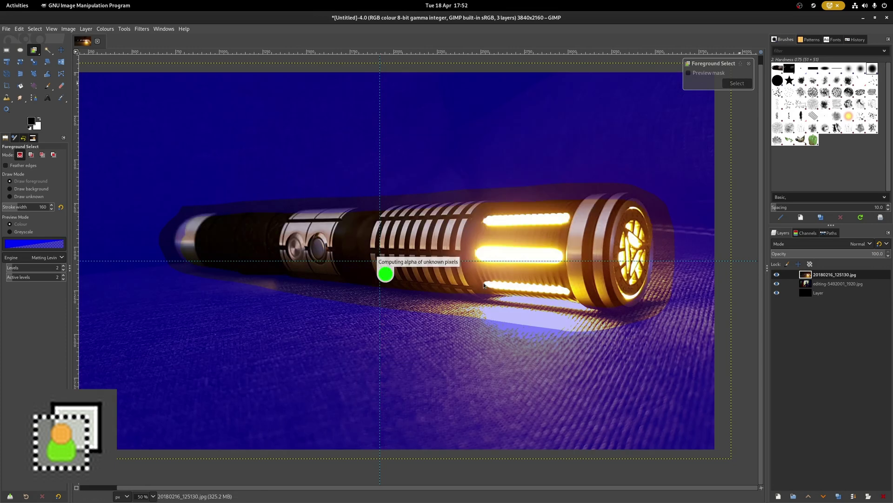
{"action": "key", "text": "Return"}
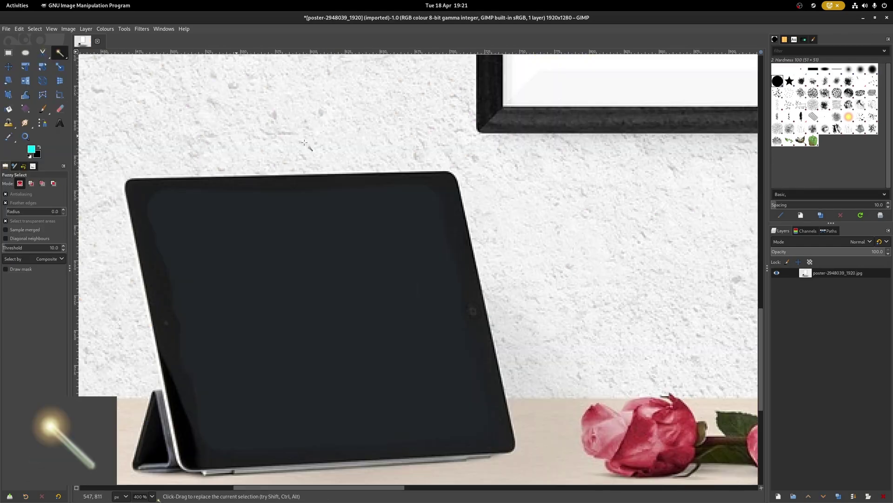
Delete the tablet photo's wall with Fuzzy Select at threshold 10, then outline the man.
{"action": "left_click", "coordinate": [351, 143]}
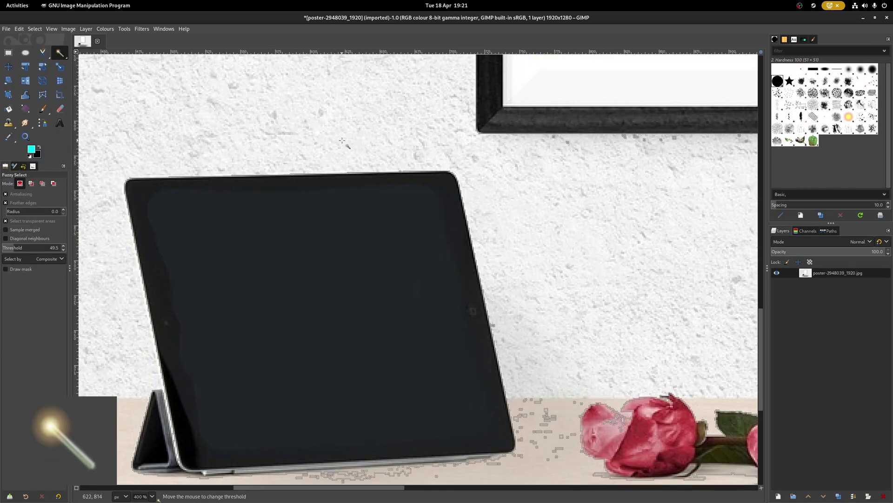
{"action": "left_click_drag", "start_coordinate": [359, 140], "coordinate": [207, 144]}
{"action": "key", "text": "Delete"}
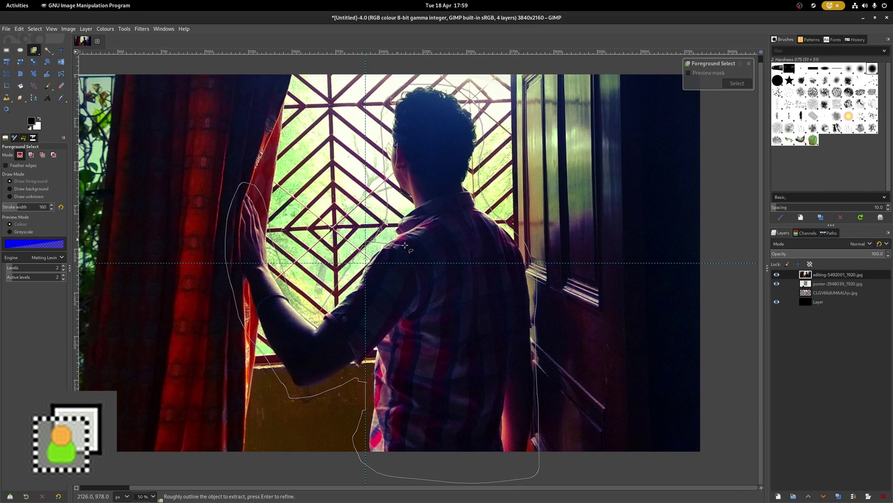
{"action": "key", "text": "Return"}
{"action": "scroll", "coordinate": [428, 268], "scroll_direction": "up", "scroll_amount": 1}
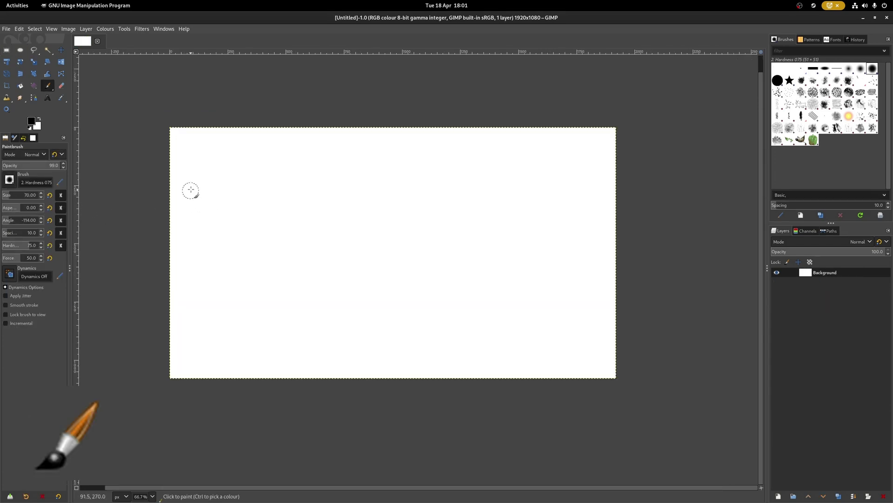
Paint a test stroke, then Shift+click seven points to draw a black zigzag of straight lines.
{"action": "mouse_move", "coordinate": [191, 189]}
{"action": "left_mouse_down"}
{"action": "mouse_move", "coordinate": [305, 204]}
{"action": "mouse_move", "coordinate": [198, 231]}
{"action": "left_mouse_up"}
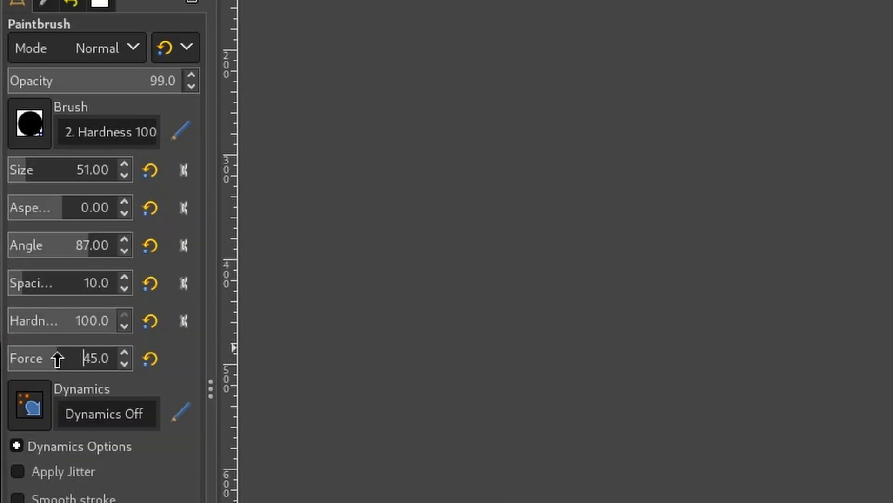
{"action": "left_click_drag", "start_coordinate": [56, 359], "coordinate": [116, 359]}
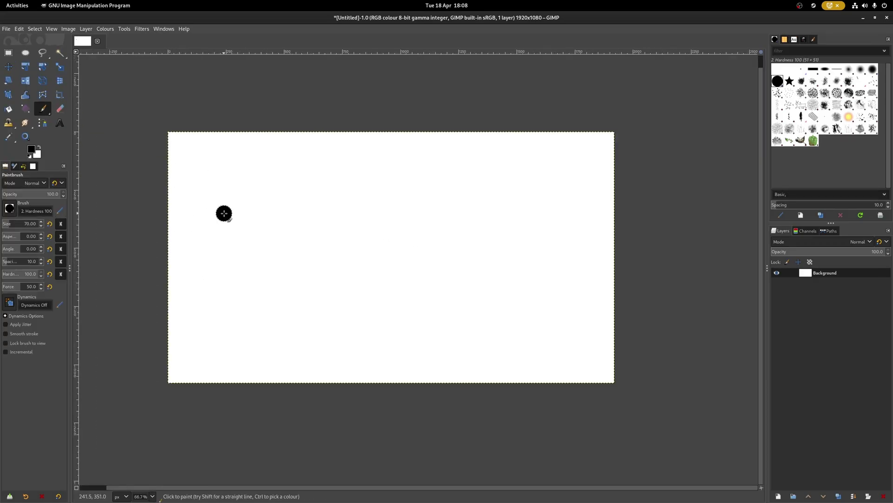
{"action": "key", "text": "shift"}
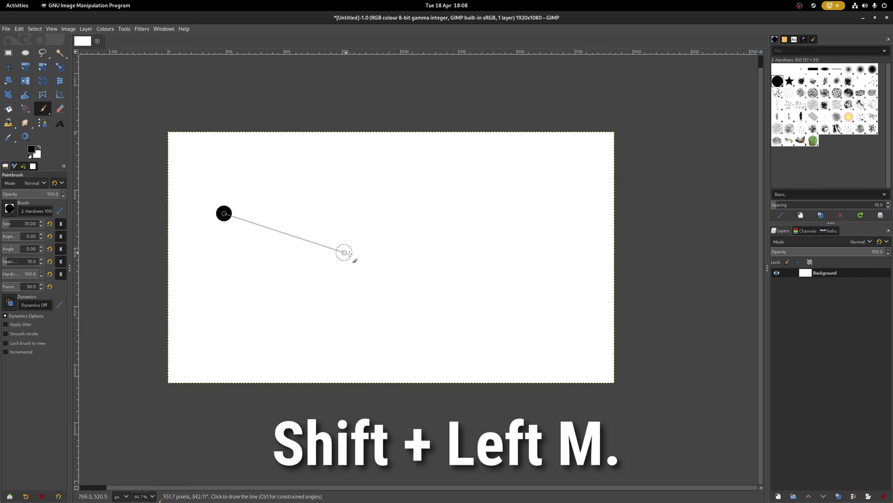
{"action": "left_click", "coordinate": [555, 214], "text": "shift"}
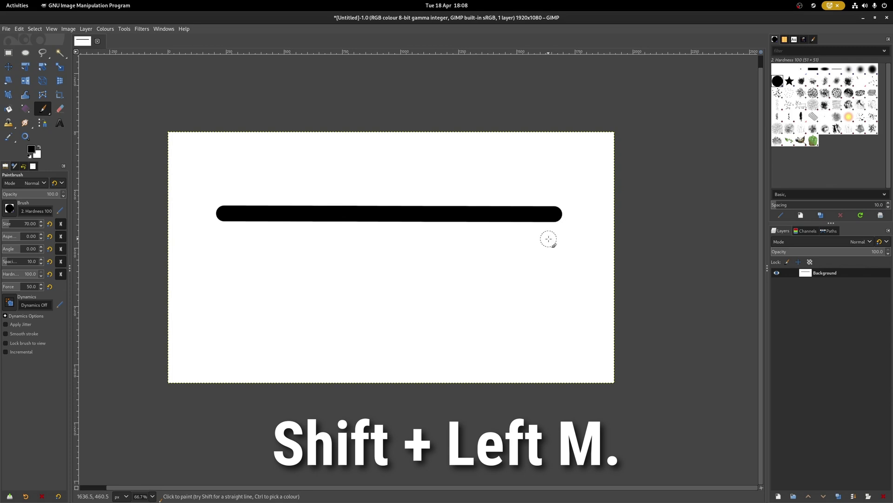
{"action": "left_click", "coordinate": [542, 258], "text": "shift"}
{"action": "left_click", "coordinate": [425, 243], "text": "shift"}
{"action": "left_click", "coordinate": [400, 295], "text": "shift"}
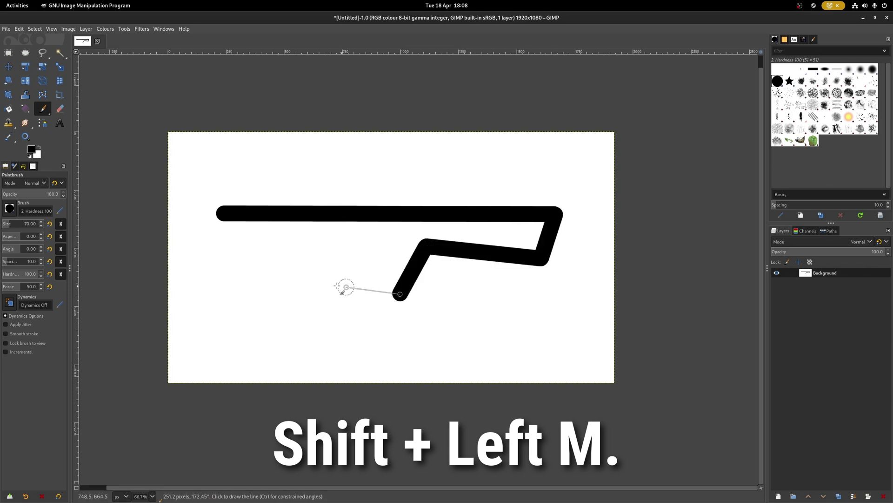
{"action": "left_click", "coordinate": [283, 267], "text": "shift"}
{"action": "left_click", "coordinate": [242, 310], "text": "shift"}
{"action": "left_click", "coordinate": [402, 324], "text": "shift"}
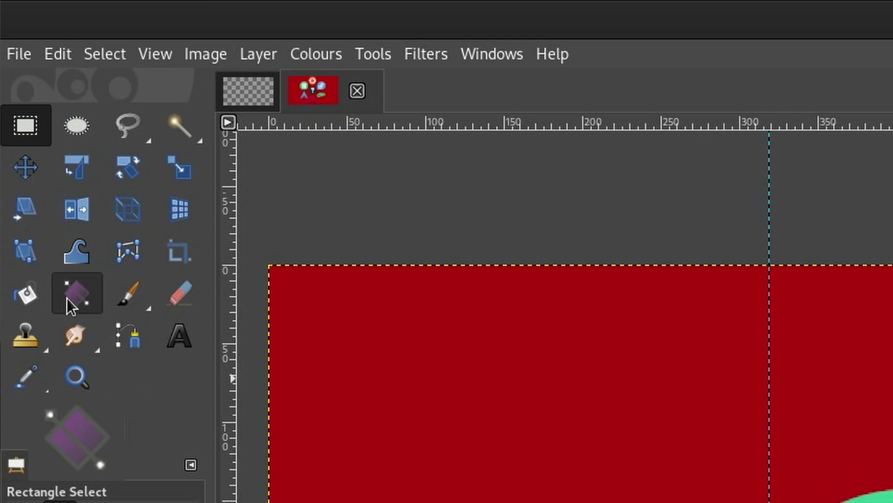
Fill the background layer with dark red and stretch the gradient's end point to the right.
{"action": "left_click", "coordinate": [76, 293]}
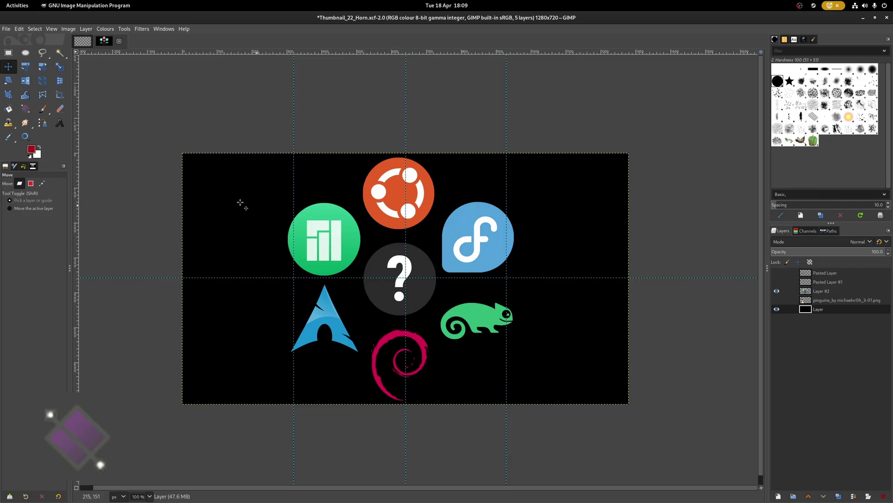
{"action": "left_click_drag", "start_coordinate": [53, 163], "coordinate": [288, 211]}
{"action": "key", "text": "r"}
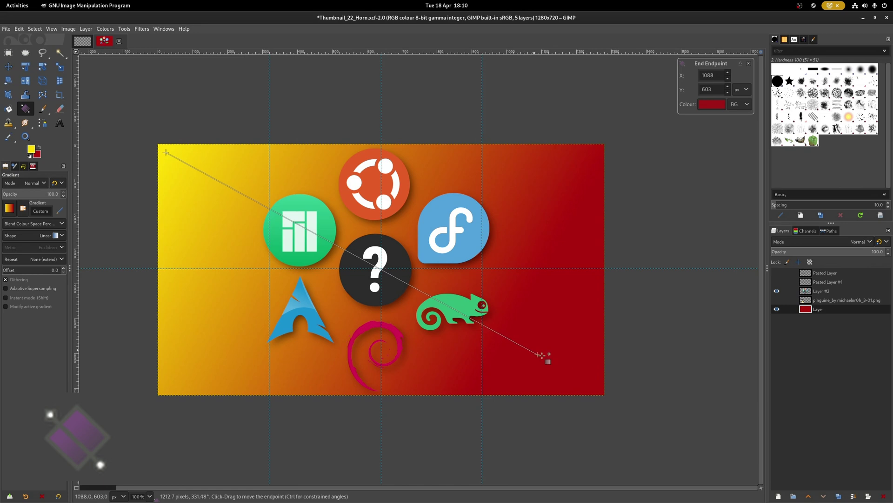
{"action": "left_click_drag", "start_coordinate": [545, 359], "coordinate": [584, 360]}
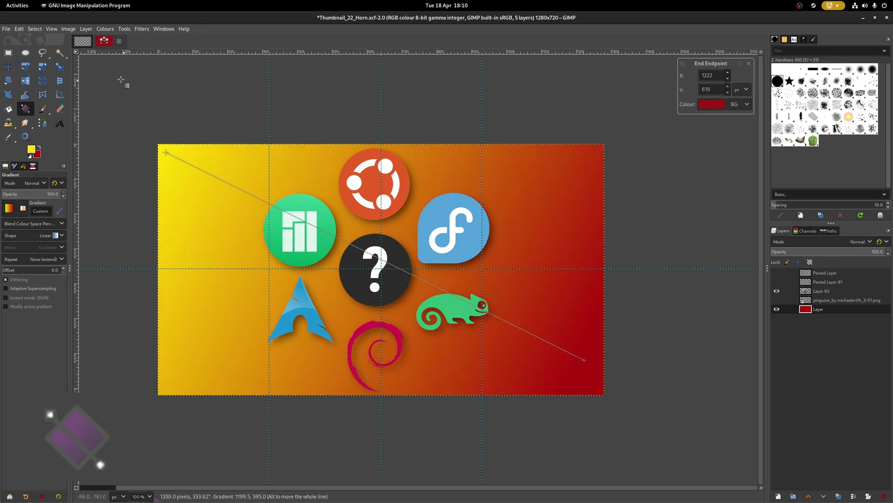
Keep the gradient shape Radial and drag its end toward the top-right corner.
{"action": "left_click", "coordinate": [9, 208]}
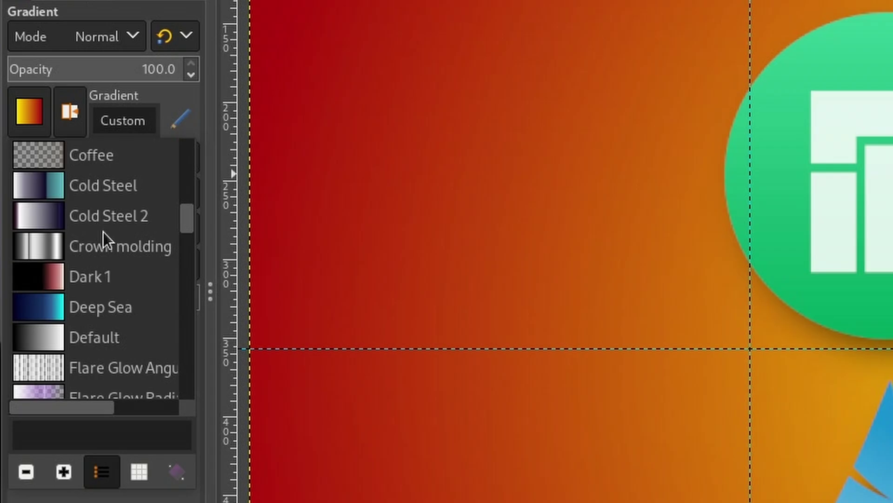
{"action": "scroll", "coordinate": [34, 246], "scroll_direction": "down", "scroll_amount": 5}
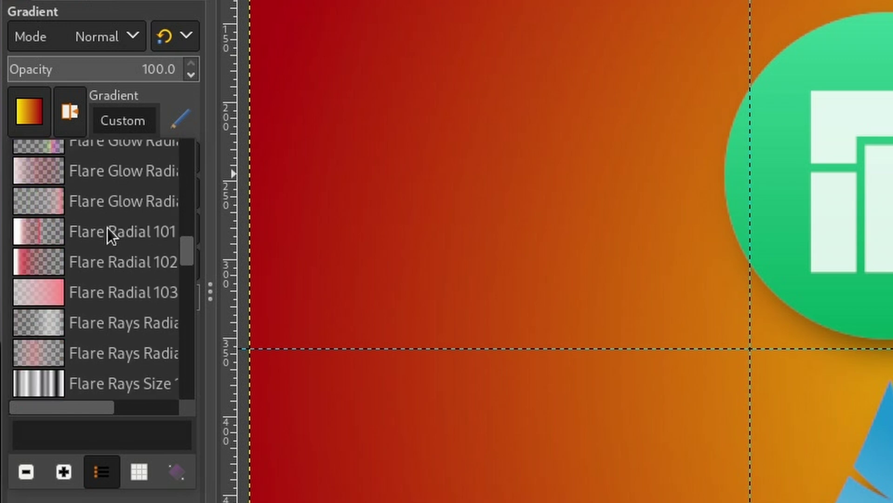
{"action": "scroll", "coordinate": [107, 229], "scroll_direction": "down", "scroll_amount": 5}
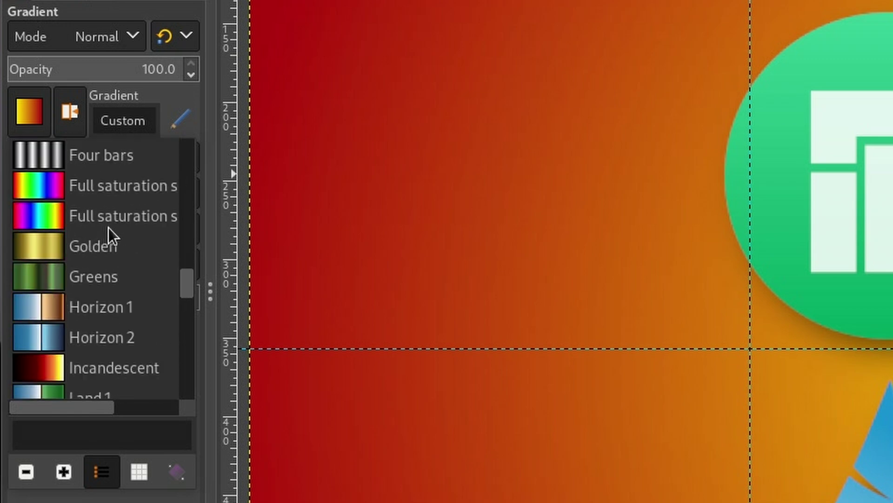
{"action": "left_click", "coordinate": [138, 195]}
{"action": "left_click", "coordinate": [140, 193]}
{"action": "left_click_drag", "start_coordinate": [646, 161], "coordinate": [689, 136]}
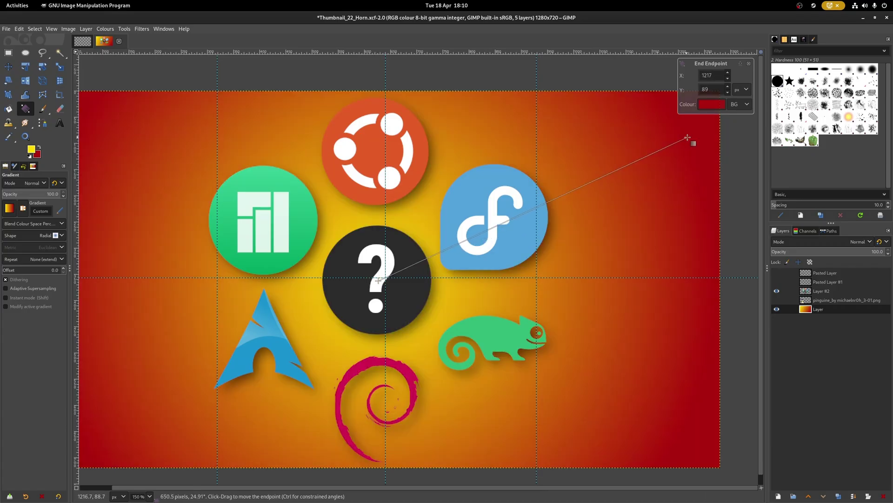
{"action": "scroll", "coordinate": [600, 182], "scroll_direction": "down", "scroll_amount": 2}
{"action": "scroll", "coordinate": [628, 197], "scroll_direction": "up", "scroll_amount": 1}
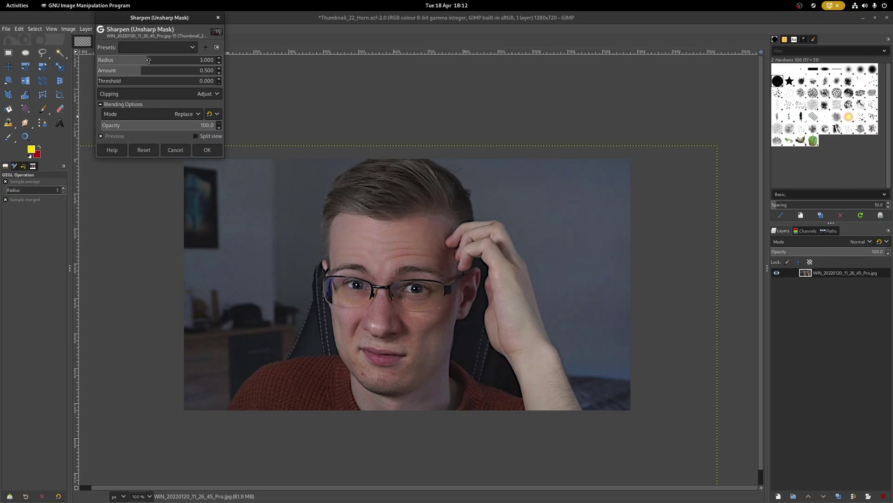
Apply sharpening with a larger radius and strength, then add the grey drop shadow to the TEST text.
{"action": "left_click_drag", "start_coordinate": [148, 60], "coordinate": [168, 63]}
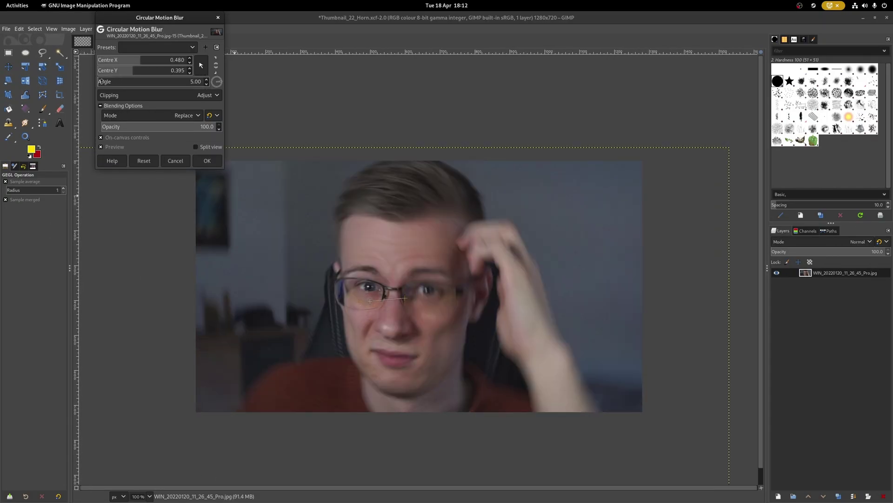
{"action": "left_click_drag", "start_coordinate": [101, 81], "coordinate": [130, 81]}
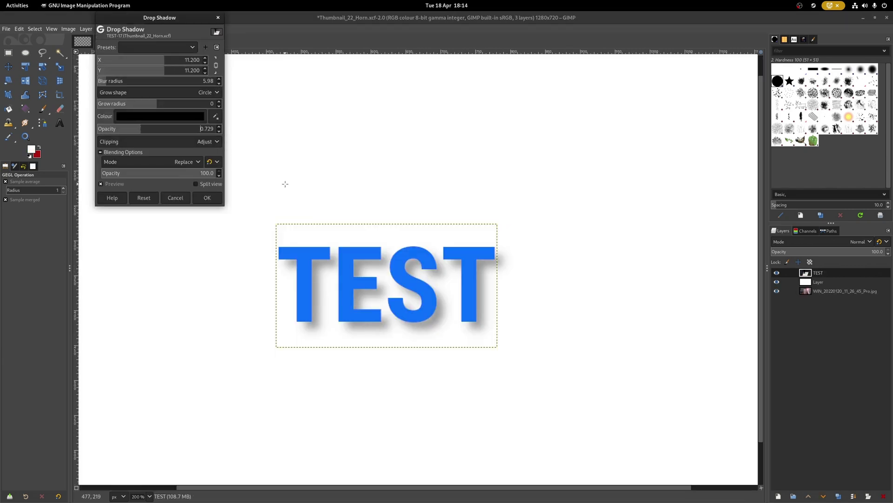
{"action": "left_click", "coordinate": [207, 198]}
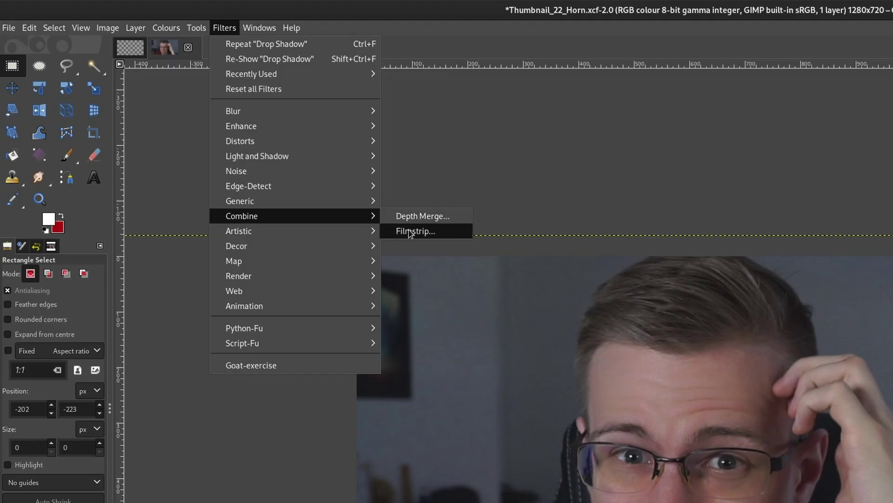
{"action": "mouse_move", "coordinate": [370, 231]}
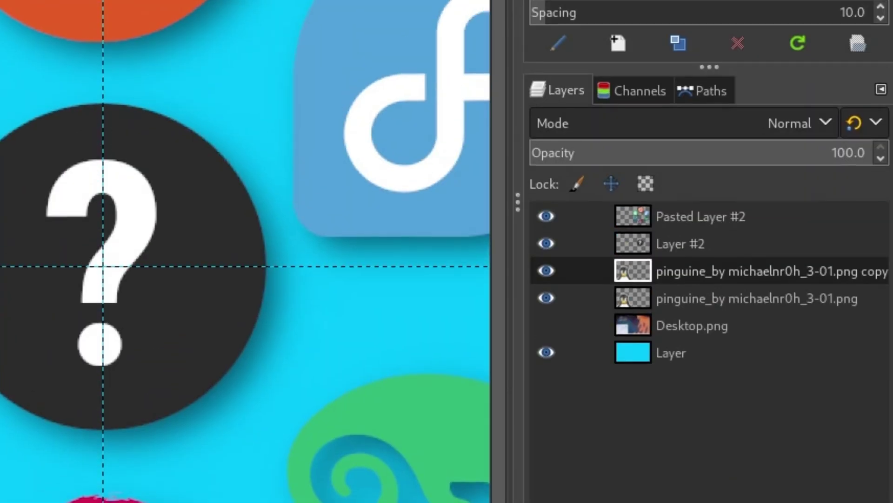
Grow the penguin copy's selection by 5 px, fill it white, move it below the original and blur it.
{"action": "right_click", "coordinate": [730, 269]}
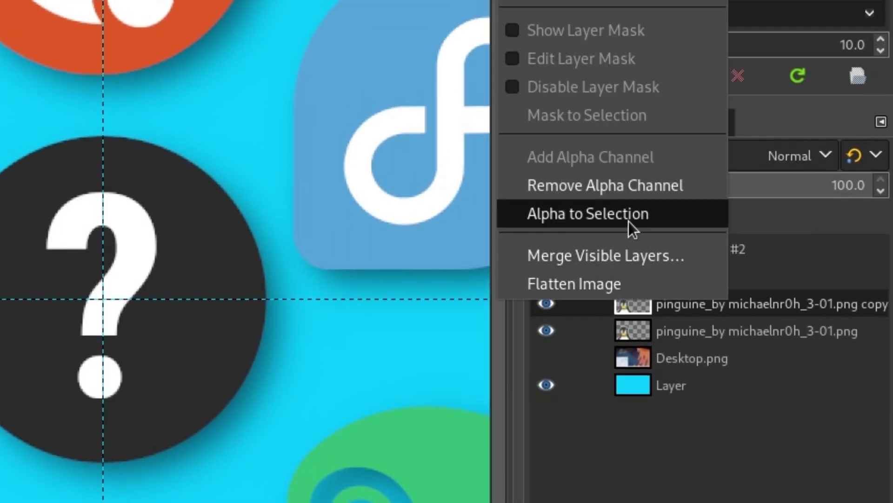
{"action": "left_click", "coordinate": [629, 220]}
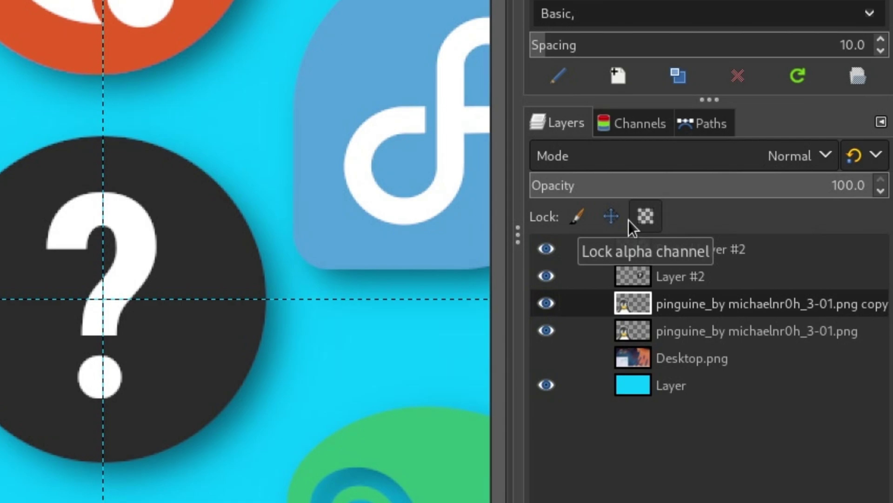
{"action": "left_click", "coordinate": [63, 50]}
{"action": "left_click", "coordinate": [134, 259]}
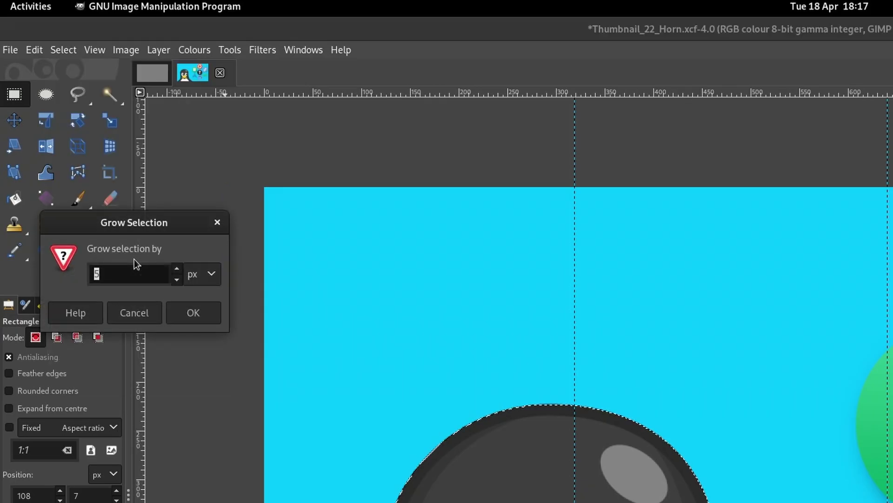
{"action": "key", "text": "Return"}
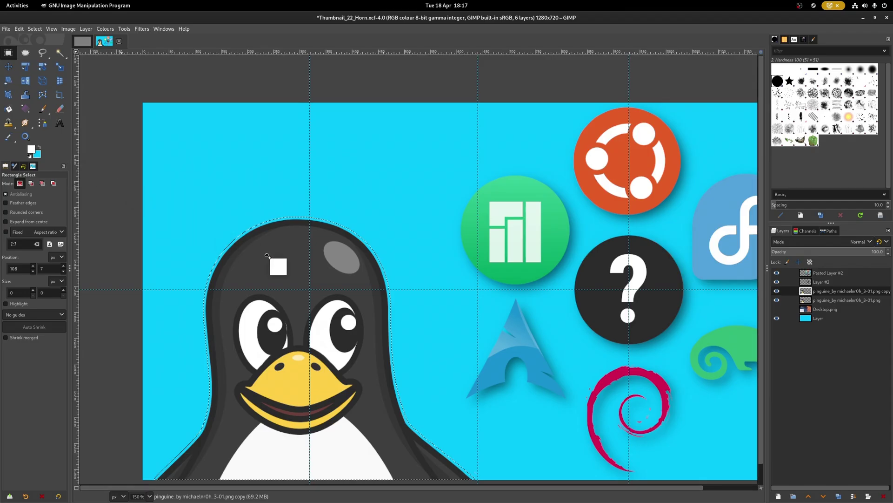
{"action": "left_click_drag", "start_coordinate": [267, 255], "coordinate": [267, 256]}
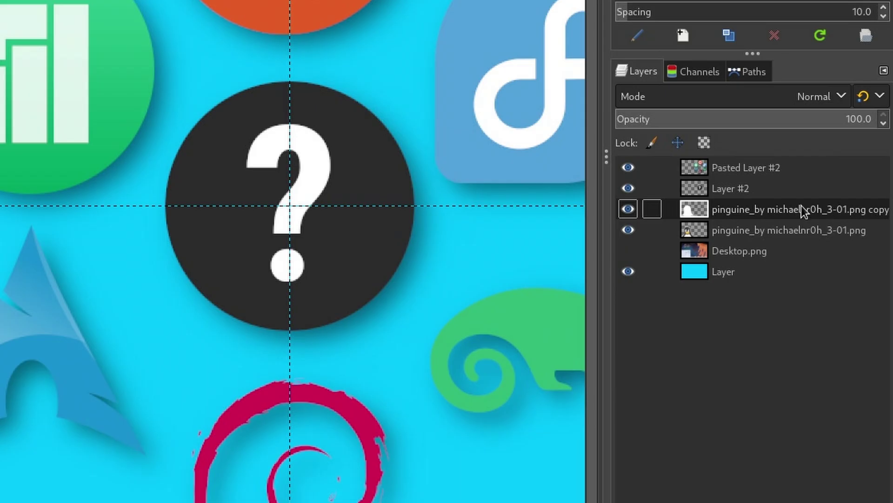
{"action": "left_click_drag", "start_coordinate": [854, 292], "coordinate": [855, 303]}
{"action": "left_click", "coordinate": [179, 75]}
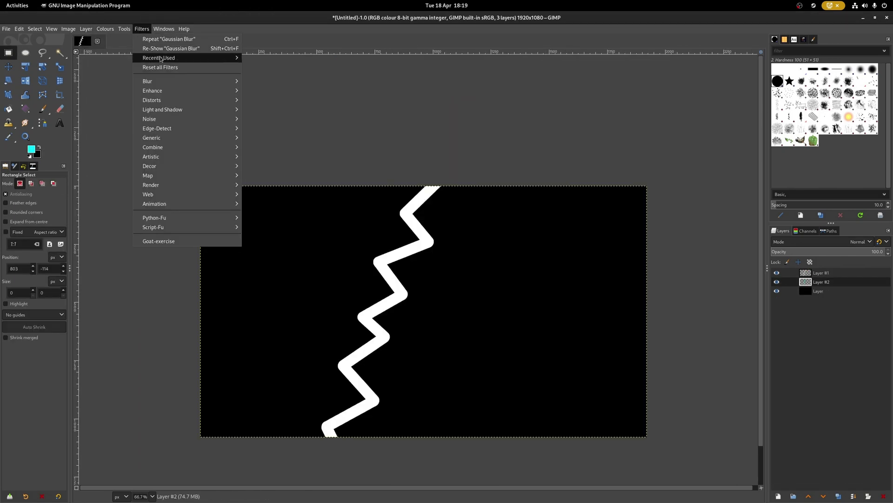
Blur the zigzag line layer with a wider radius so it glows cyan.
{"action": "mouse_move", "coordinate": [186, 136]}
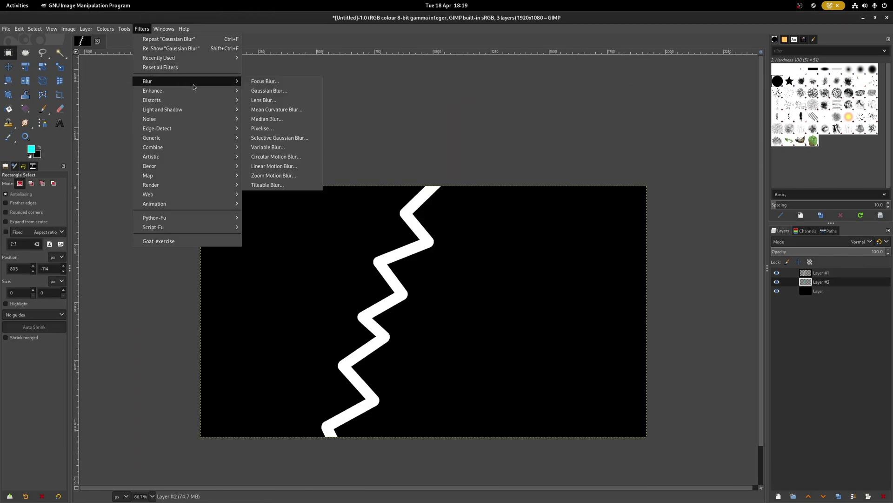
{"action": "left_click", "coordinate": [257, 92]}
{"action": "left_click_drag", "start_coordinate": [100, 59], "coordinate": [103, 59]}
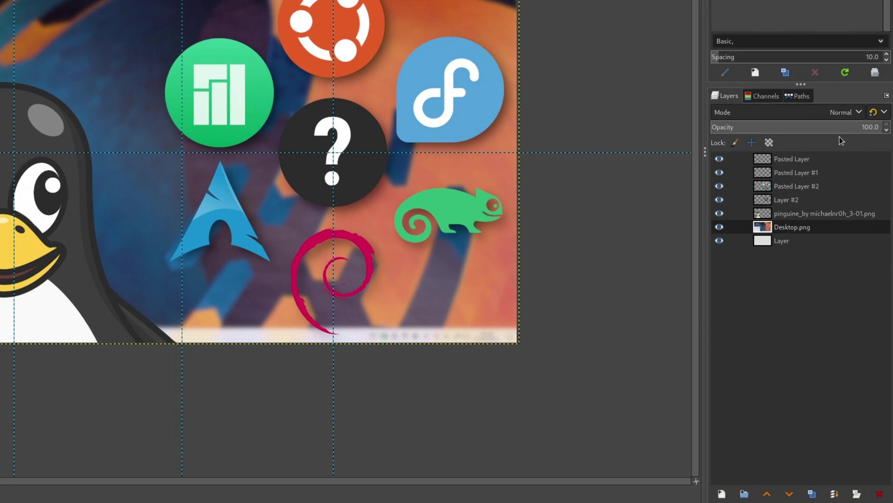
Try Addition mode on the Desktop.png layer, then settle on Difference blending.
{"action": "left_click", "coordinate": [844, 112]}
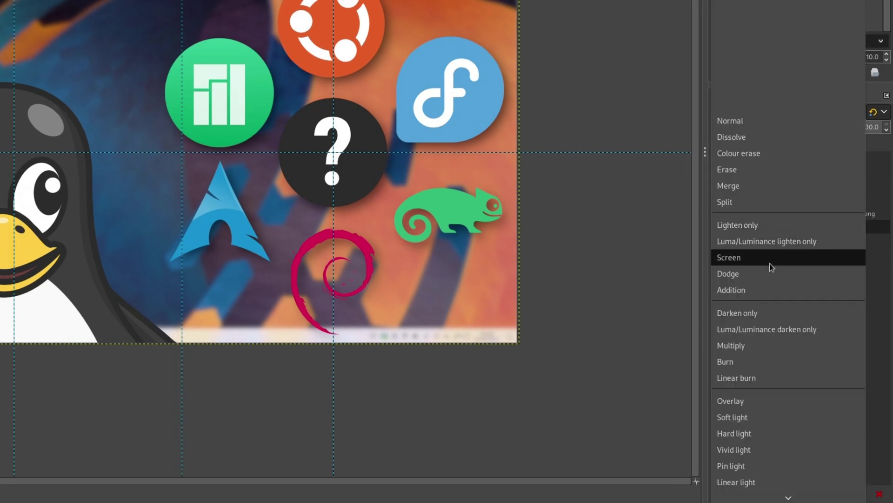
{"action": "left_click", "coordinate": [766, 286]}
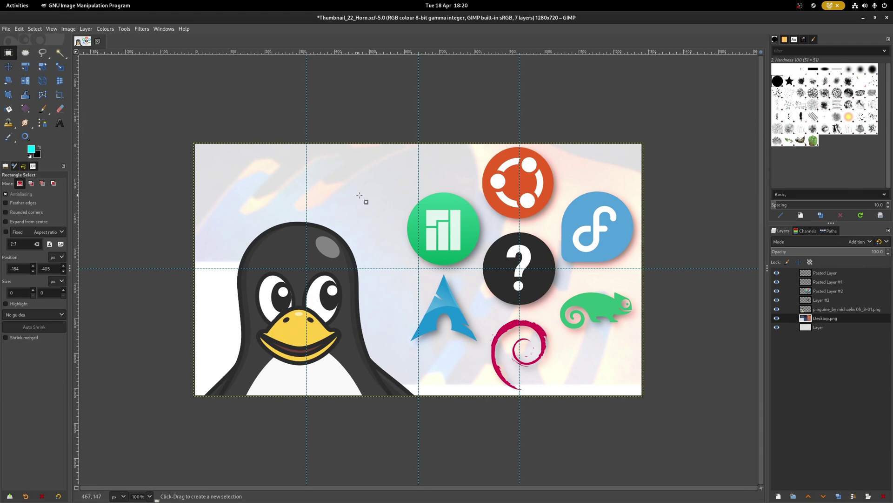
{"action": "scroll", "coordinate": [856, 241], "scroll_direction": "down", "scroll_amount": 6}
{"action": "left_click", "coordinate": [855, 244]}
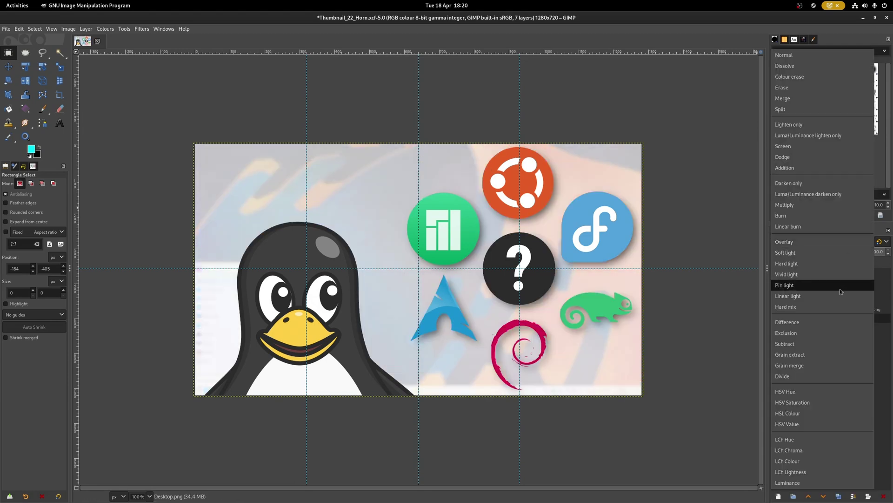
{"action": "left_click", "coordinate": [835, 325]}
{"action": "scroll", "coordinate": [856, 242], "scroll_direction": "down", "scroll_amount": 4}
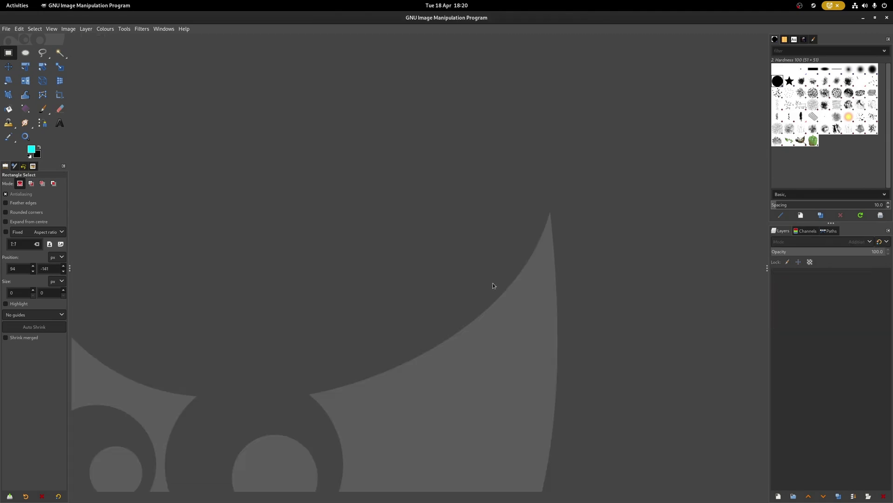
Open the webcam photo in GIMP by dragging it in from the file browser.
{"action": "key", "text": "super"}
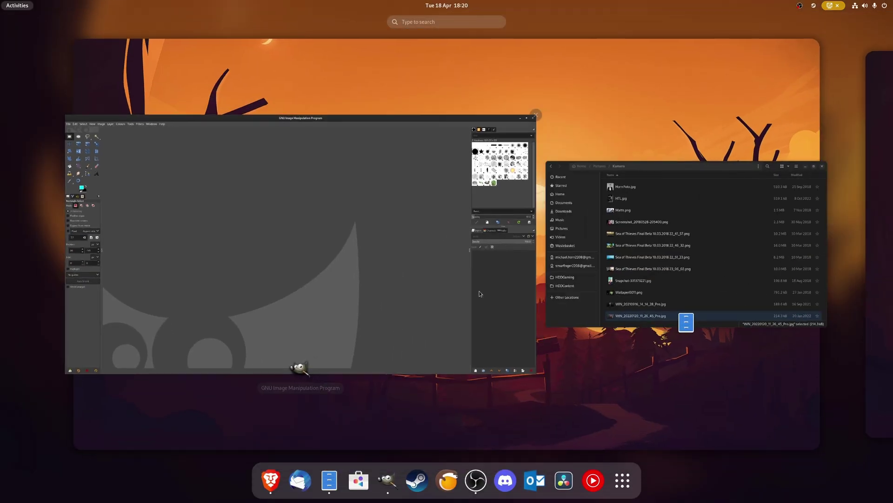
{"action": "left_click", "coordinate": [624, 242]}
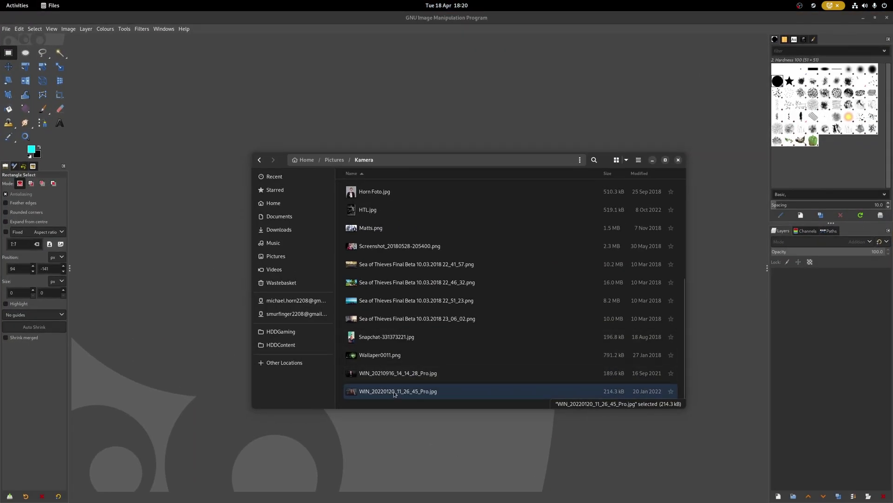
{"action": "left_click_drag", "start_coordinate": [150, 262], "coordinate": [150, 262]}
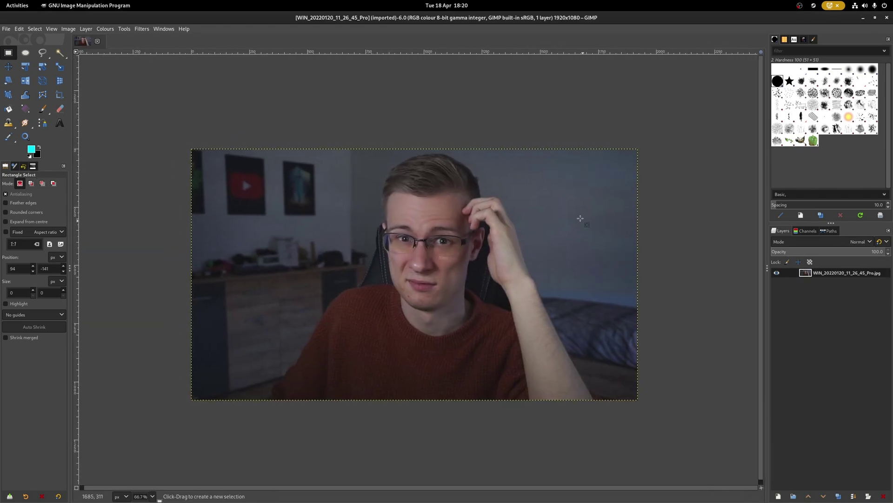
Raise the photo's contrast to 23 and darken its black level with Exposure.
{"action": "left_click", "coordinate": [105, 29]}
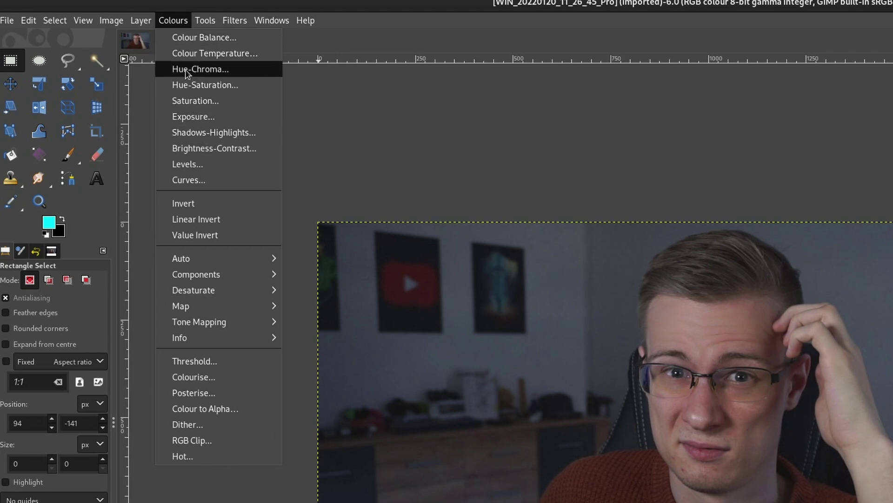
{"action": "left_click", "coordinate": [214, 148]}
{"action": "mouse_move", "coordinate": [205, 125]}
{"action": "left_mouse_down"}
{"action": "mouse_move", "coordinate": [222, 126]}
{"action": "mouse_move", "coordinate": [161, 126]}
{"action": "mouse_move", "coordinate": [219, 126]}
{"action": "left_mouse_up"}
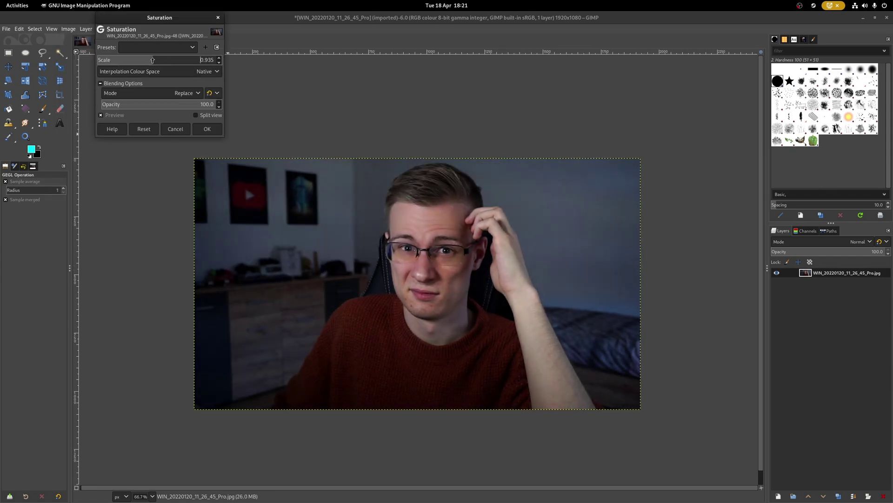
{"action": "left_click_drag", "start_coordinate": [154, 59], "coordinate": [186, 70]}
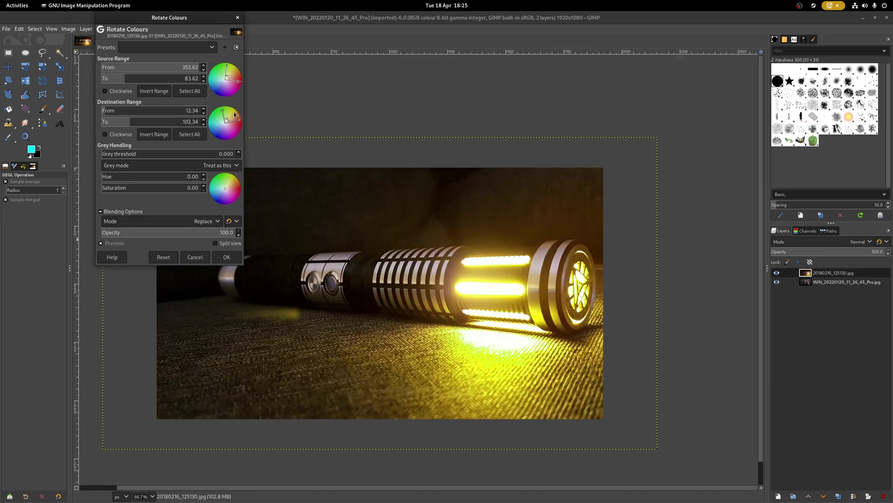
Rotate the lightsaber glow from yellow to green, stretch contrast in HSV, and preview Posterise at 6 levels.
{"action": "left_click_drag", "start_coordinate": [235, 114], "coordinate": [227, 109]}
{"action": "left_click_drag", "start_coordinate": [224, 108], "coordinate": [228, 110]}
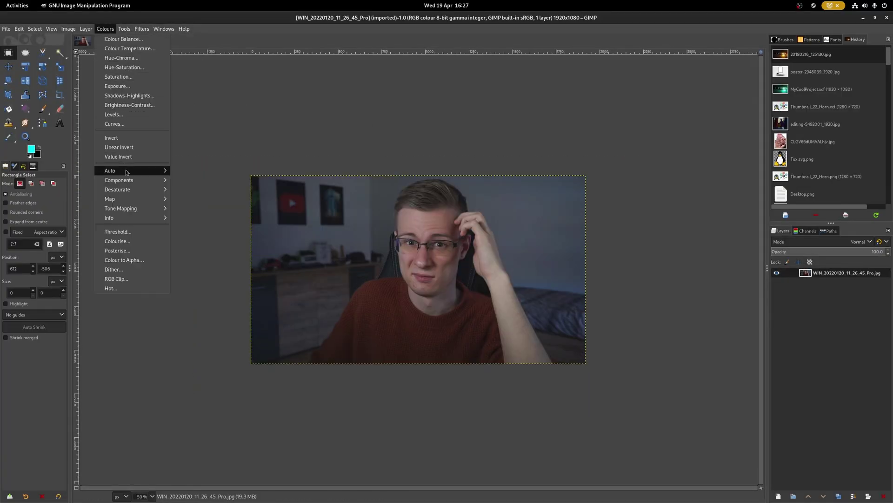
{"action": "left_click", "coordinate": [212, 199]}
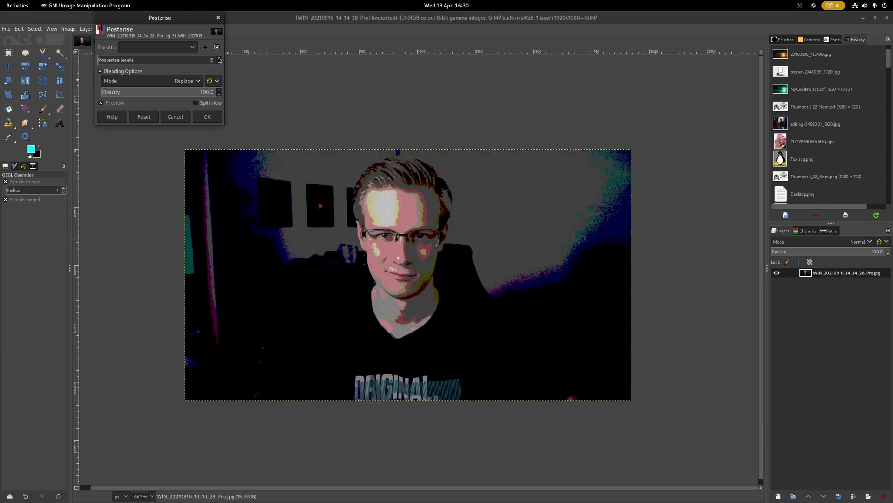
{"action": "left_click", "coordinate": [220, 59]}
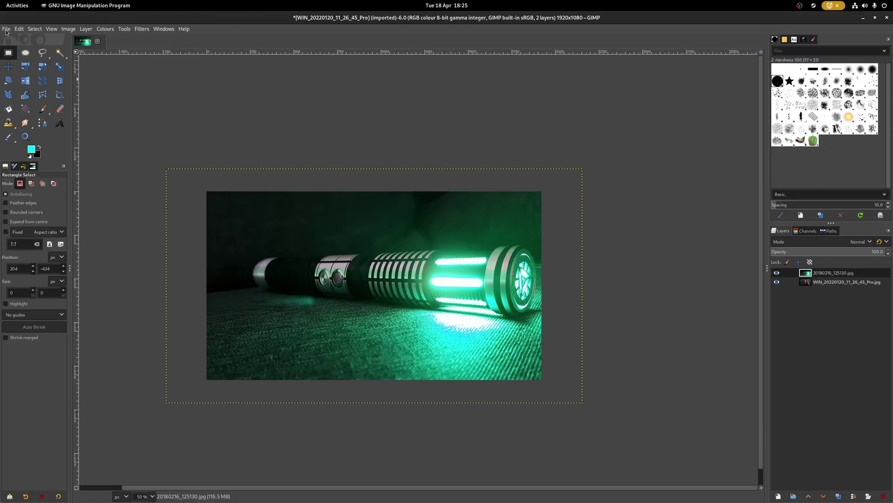
Save the project as MyCoolProject.xcf and start exporting it as MyCoolProject.jpg.
{"action": "left_click", "coordinate": [6, 30]}
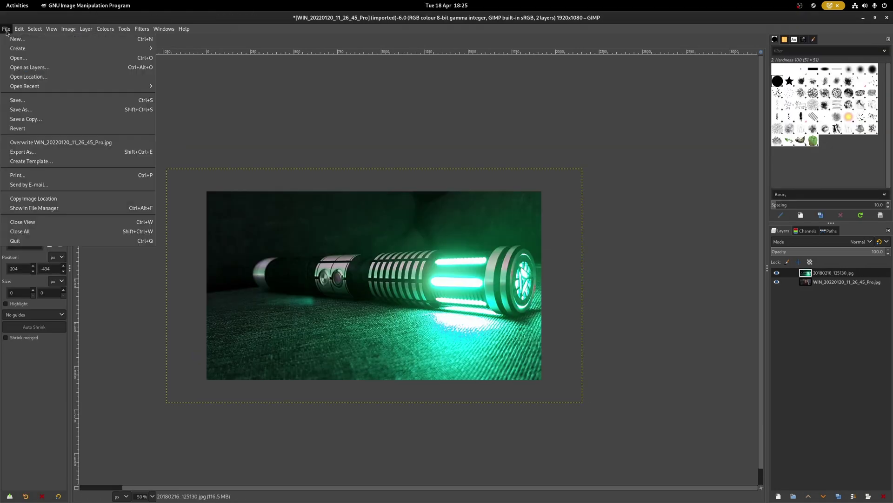
{"action": "left_click", "coordinate": [20, 110]}
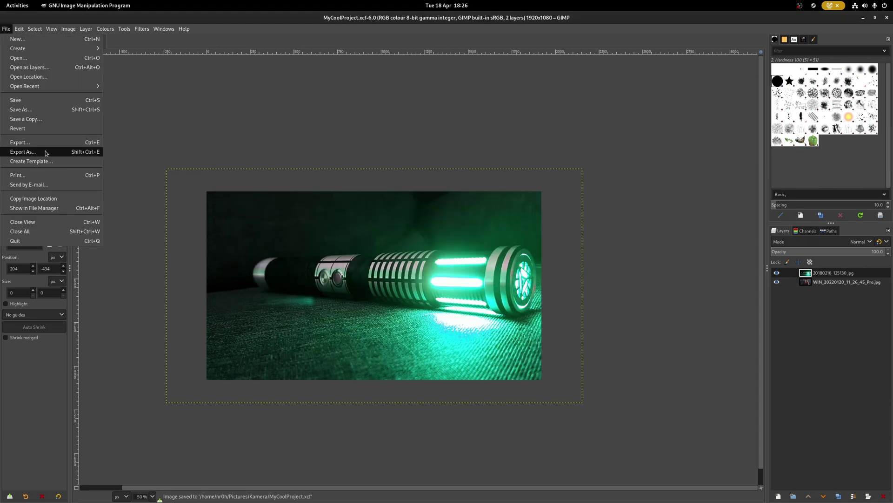
{"action": "left_click", "coordinate": [21, 150]}
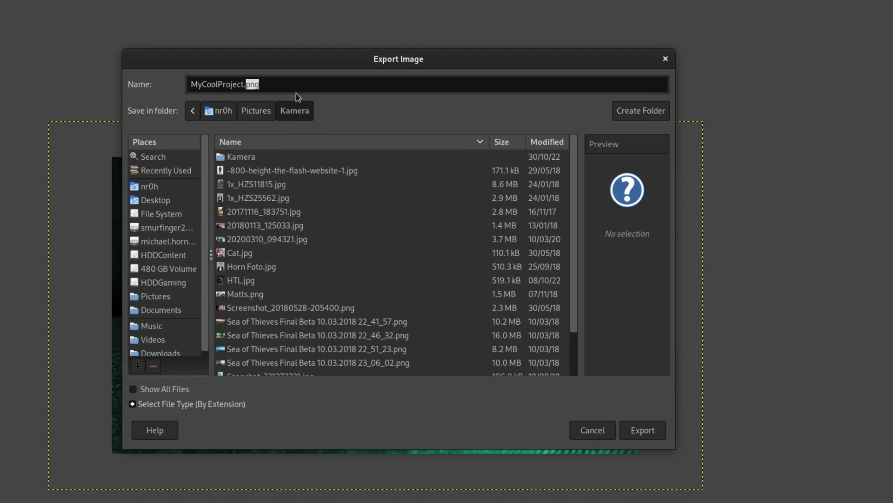
{"action": "type", "text": "jpg"}
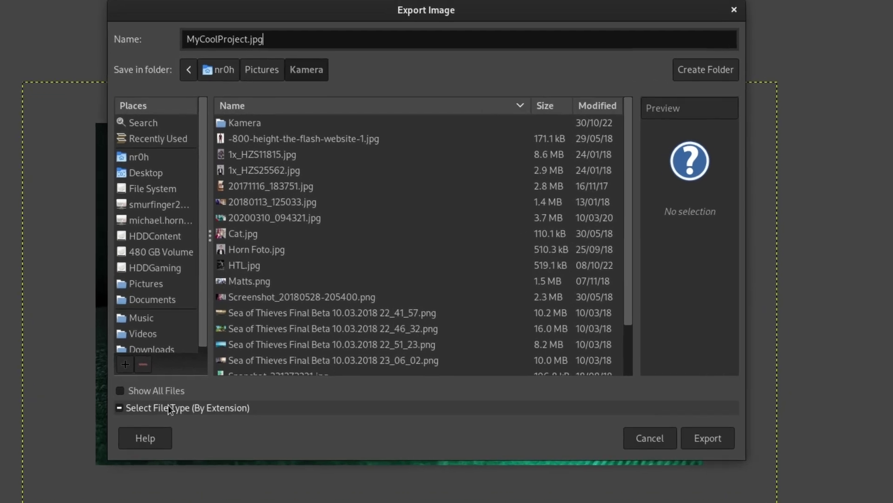
Set the export file type to Photoshop image.
{"action": "left_click", "coordinate": [177, 404]}
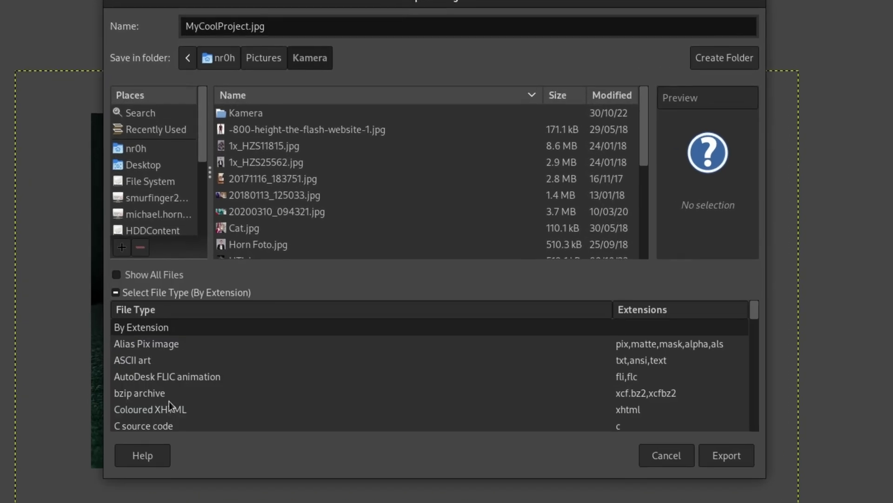
{"action": "left_click", "coordinate": [170, 376]}
{"action": "scroll", "coordinate": [510, 379], "scroll_direction": "down", "scroll_amount": 10}
{"action": "left_click", "coordinate": [512, 347]}
{"action": "left_click", "coordinate": [585, 365]}
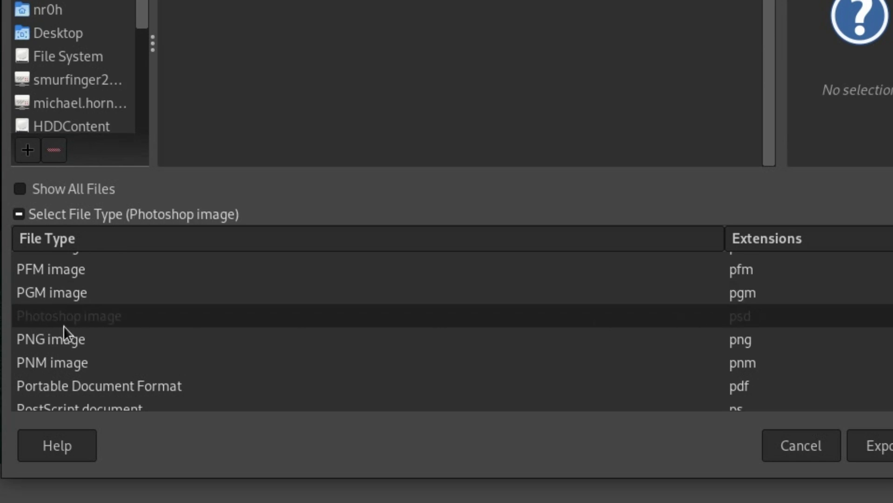